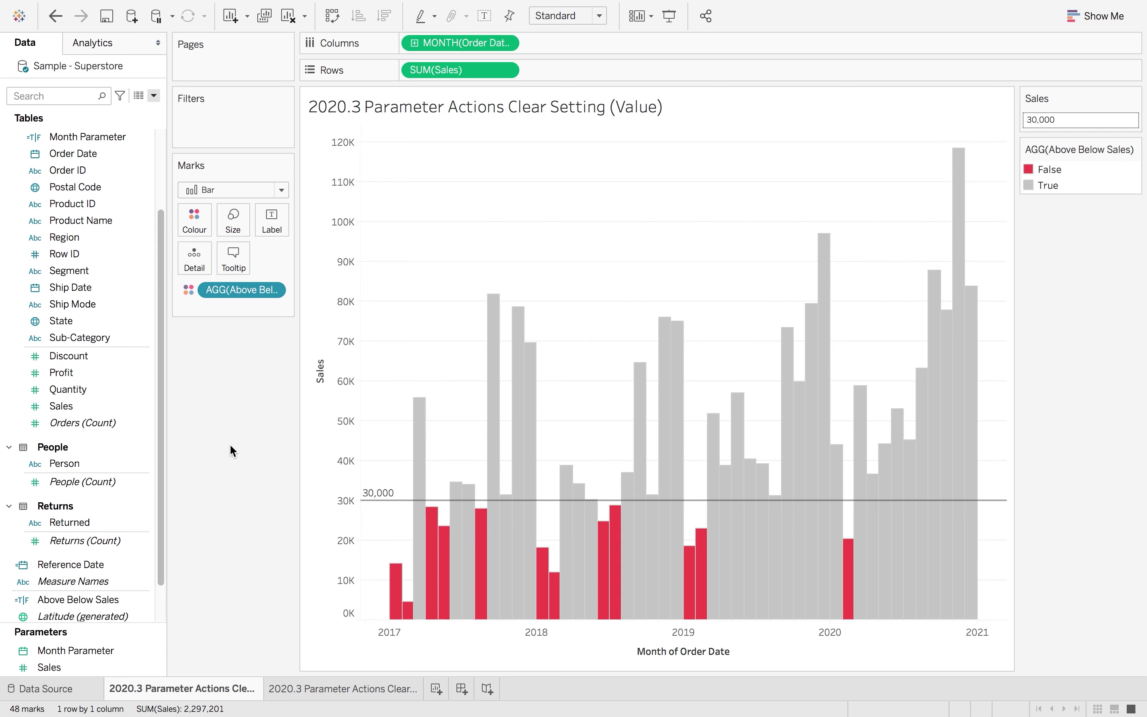
- Review the monthly Sales bar chart and its 30,000 reference line
mouse_move(494, 315)
- Add a Change Parameter action that targets the Sales parameter using SUM(Sales)
left_click(219, 9)
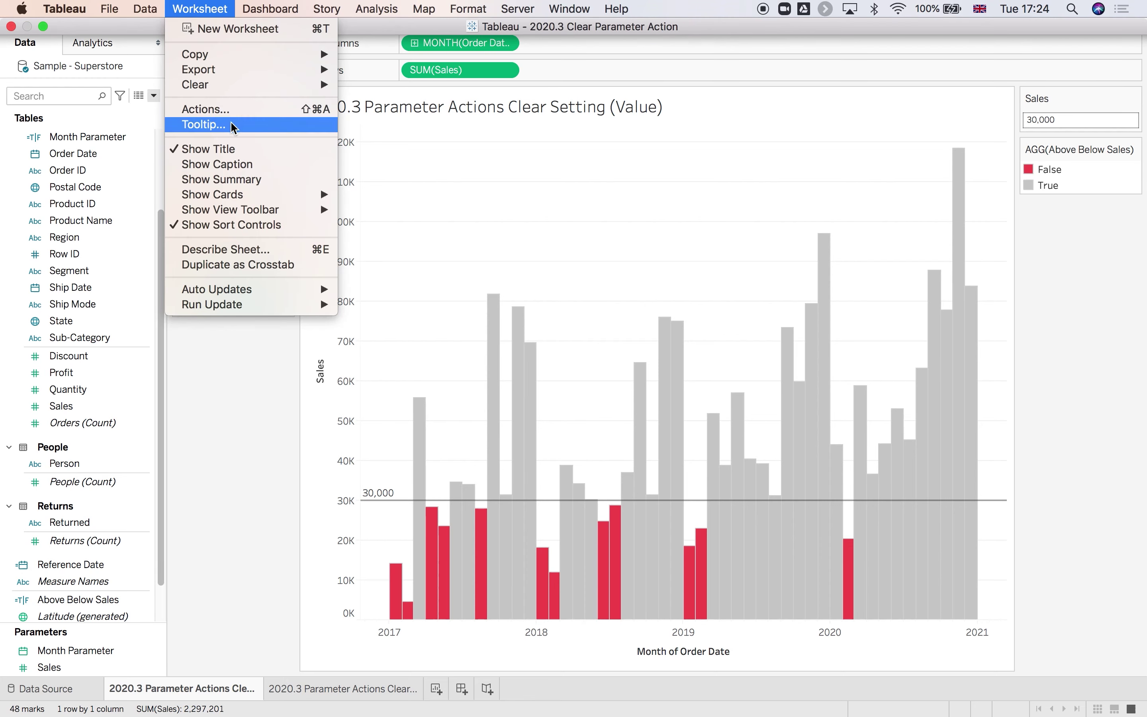
left_click(232, 111)
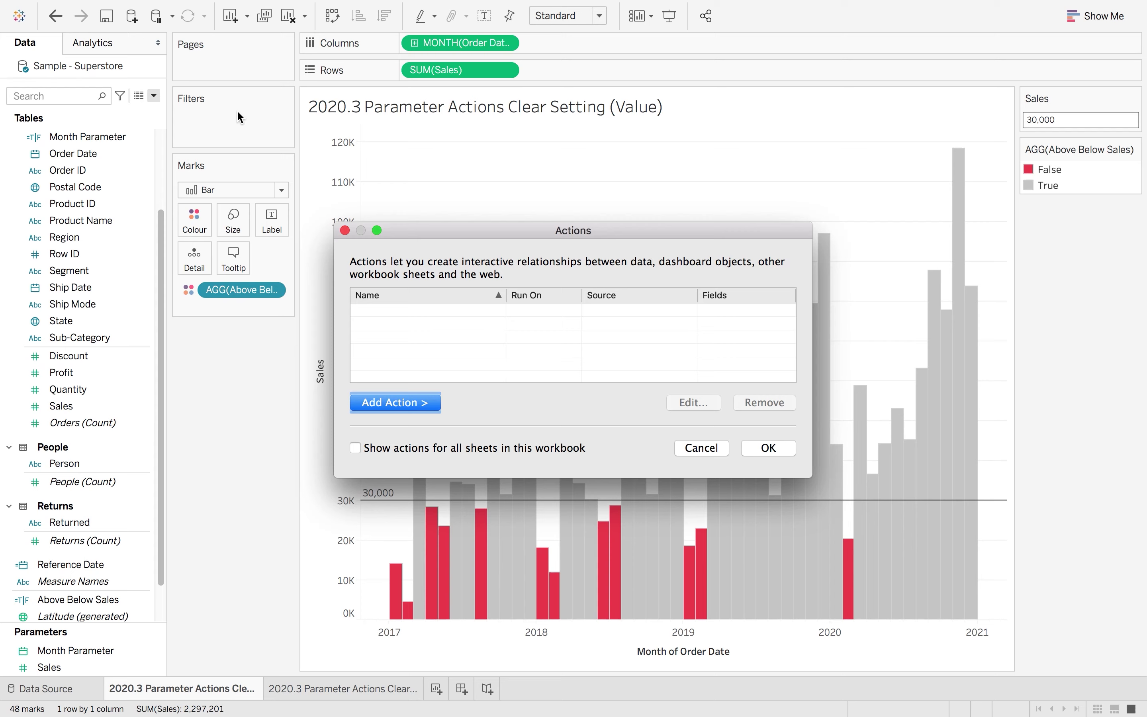
left_click(411, 403)
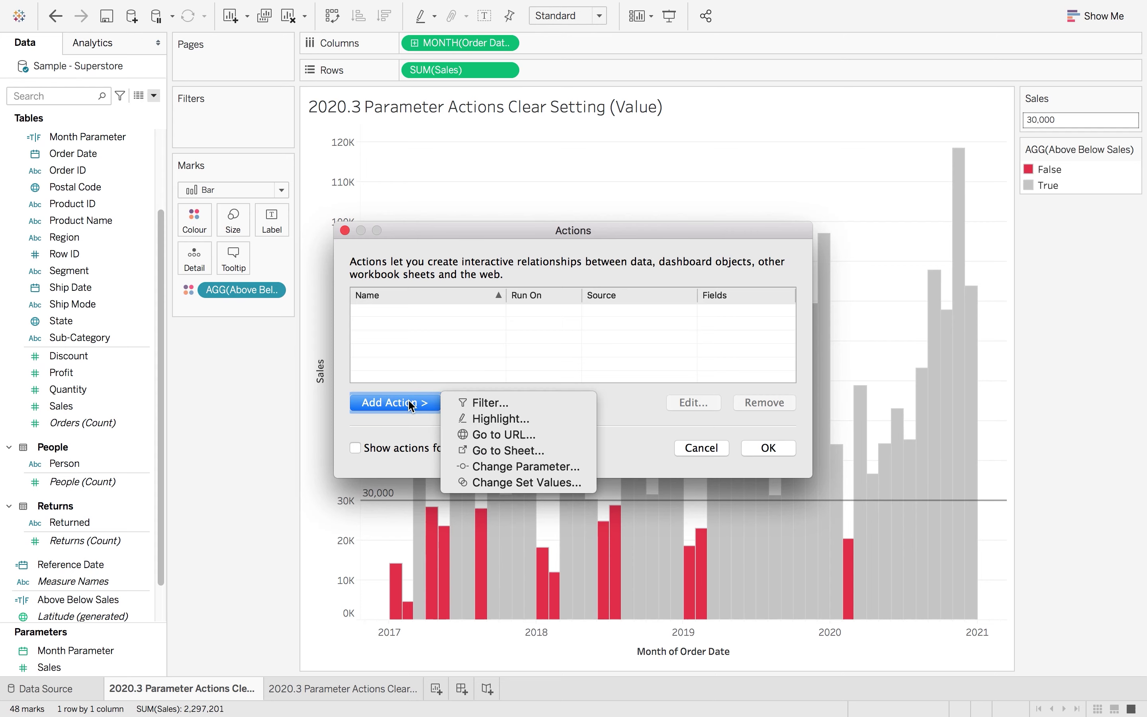
left_click(535, 469)
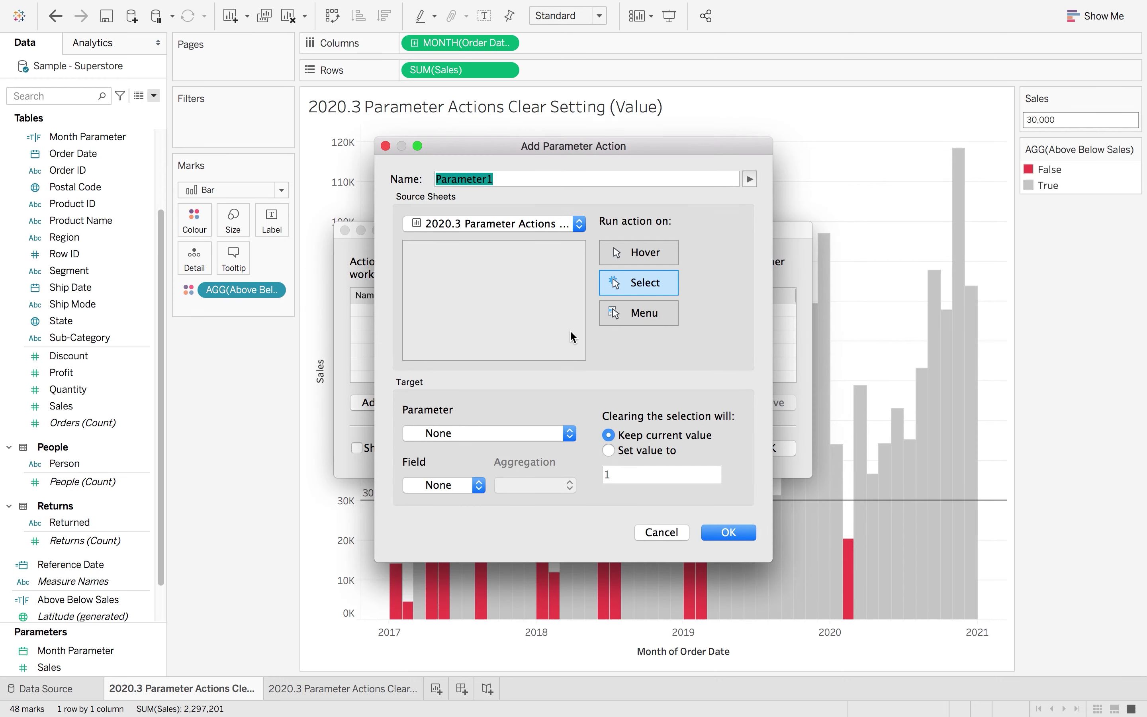
left_click(538, 438)
left_click(507, 471)
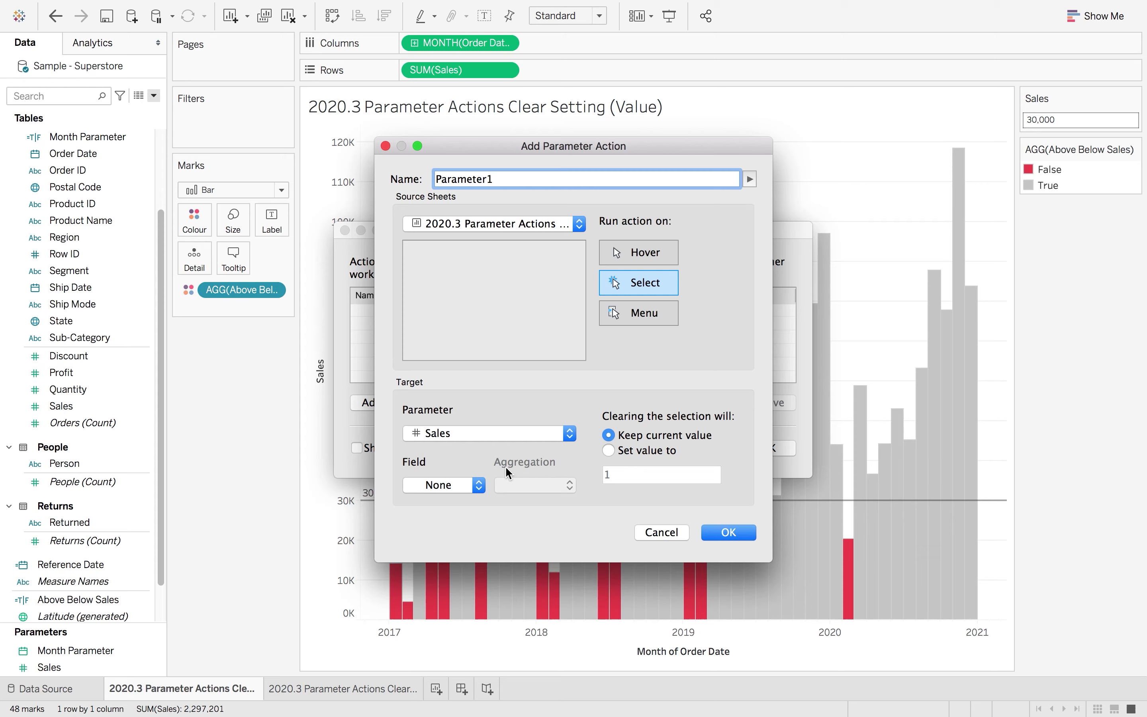
left_click(477, 486)
left_click(473, 536)
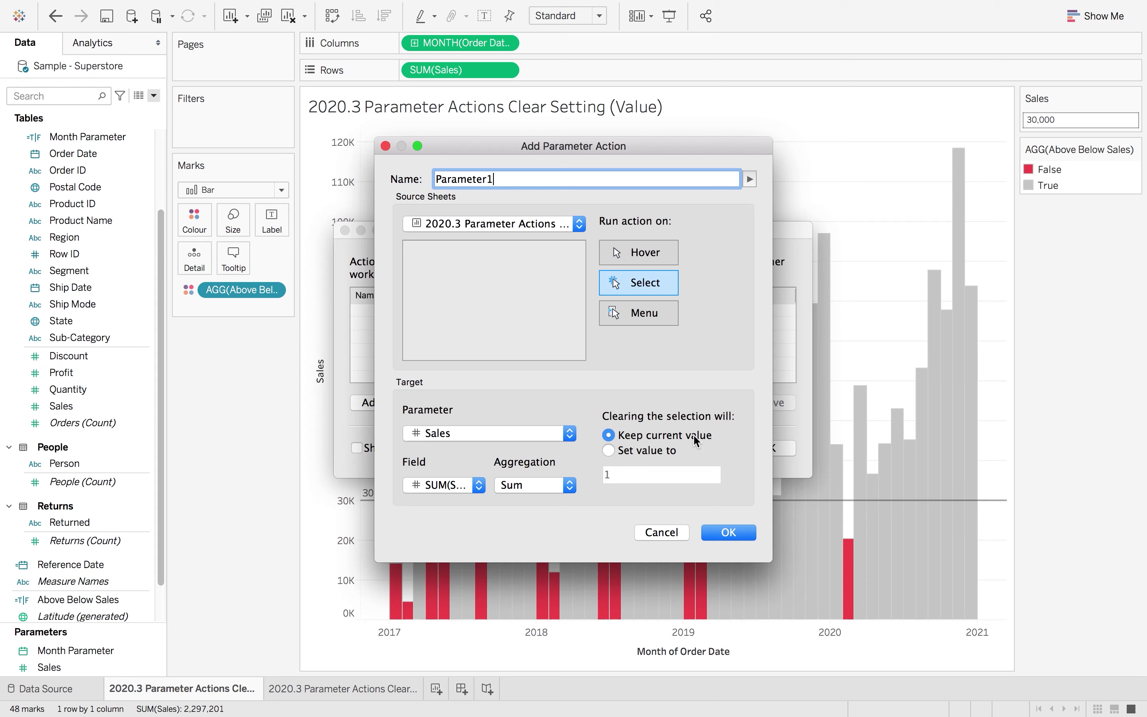
- Make clearing the selection reset Sales to 30000, name the action 'Sales Action' and save it
left_click(610, 453)
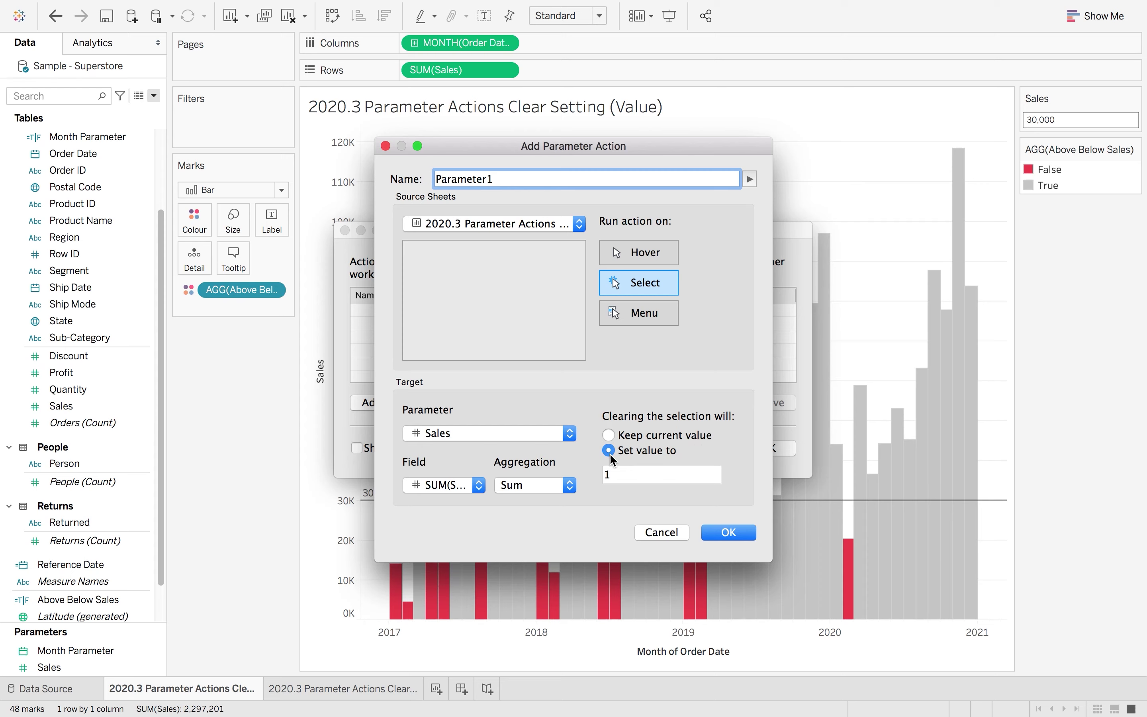
double_click(617, 476)
type("30000")
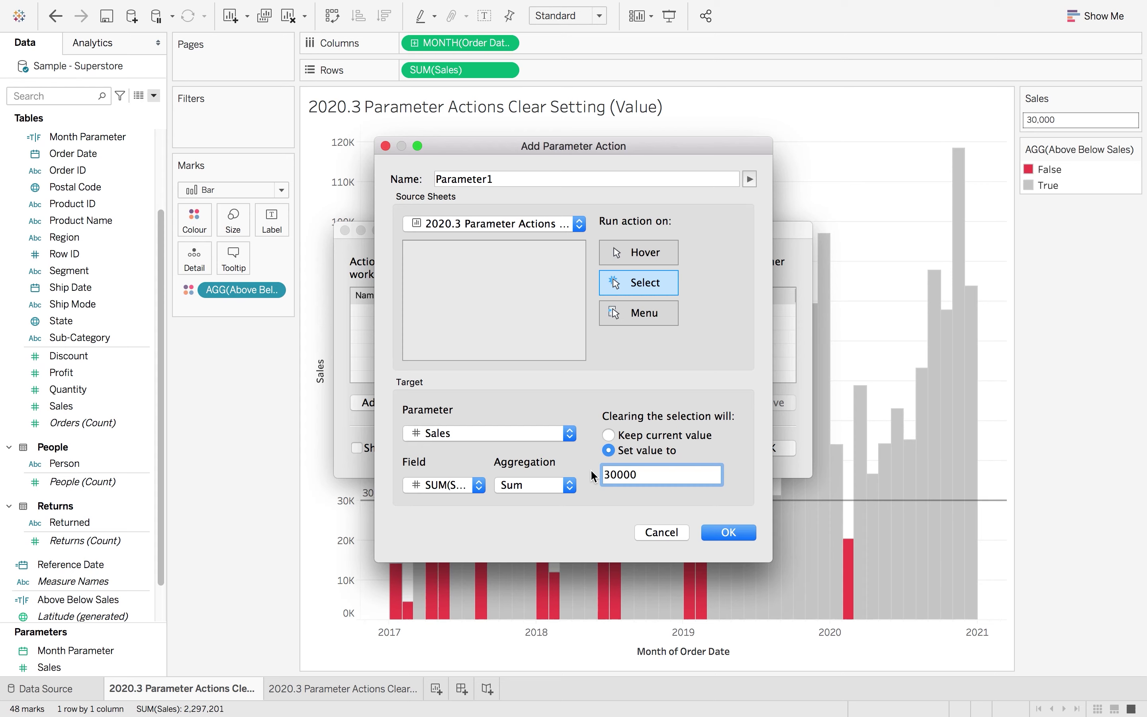
key("Tab")
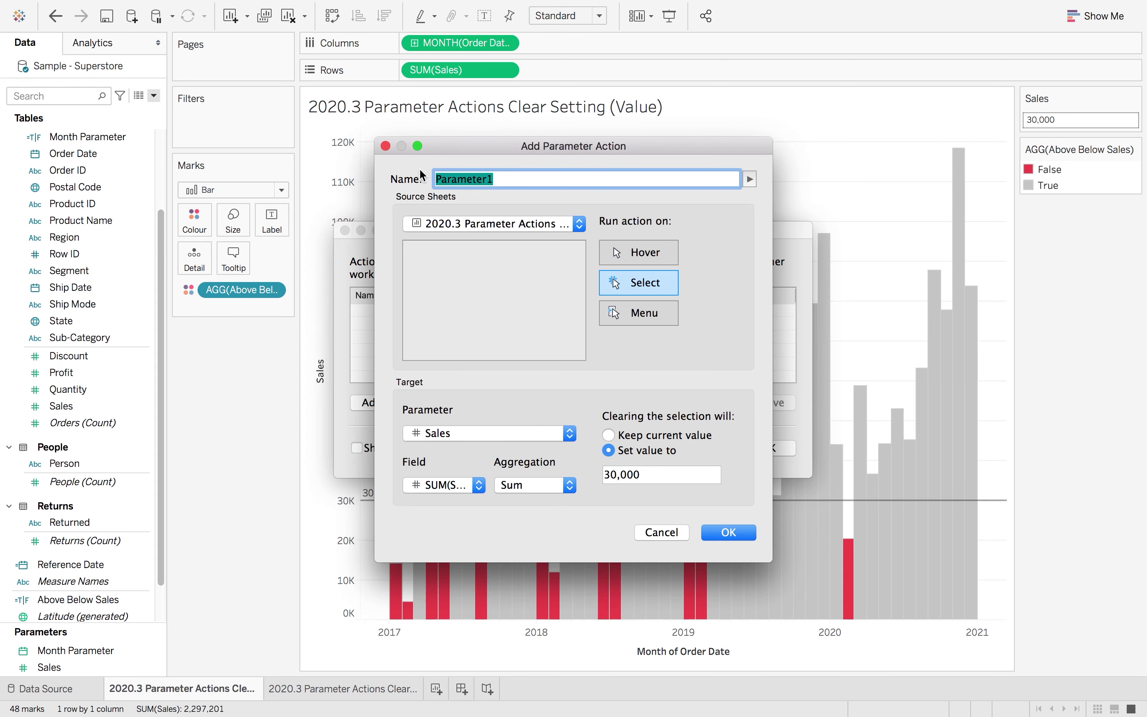
type("Sales A")
key("BackSpace")
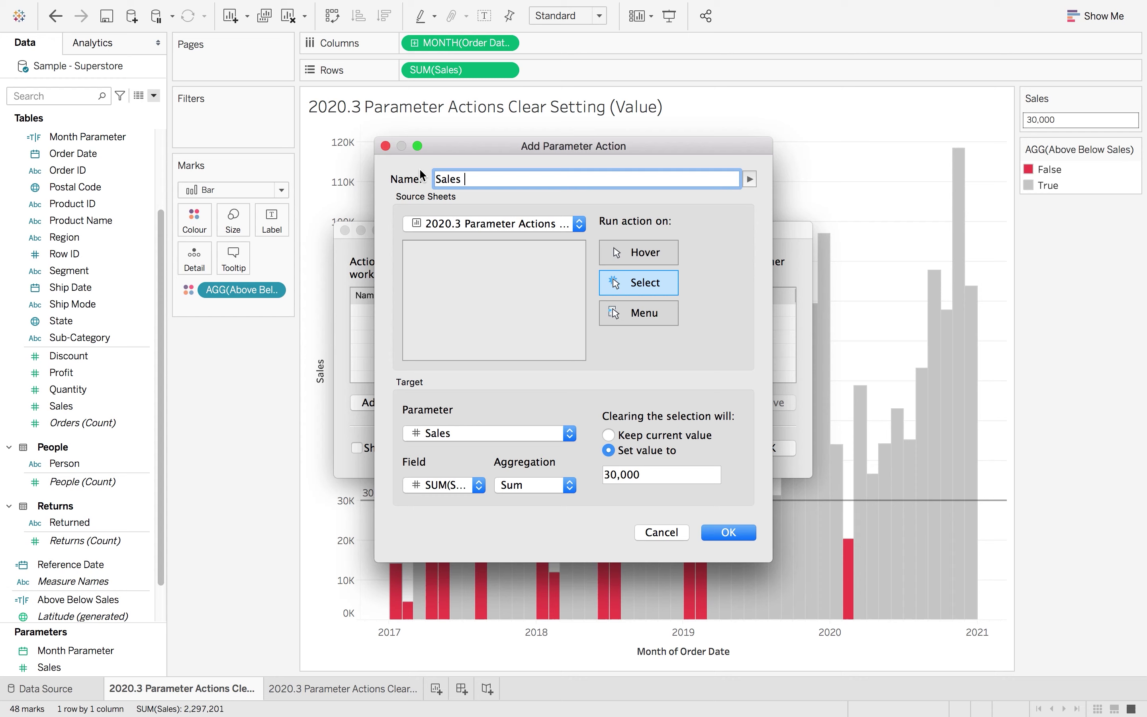
type("Action")
left_click(734, 532)
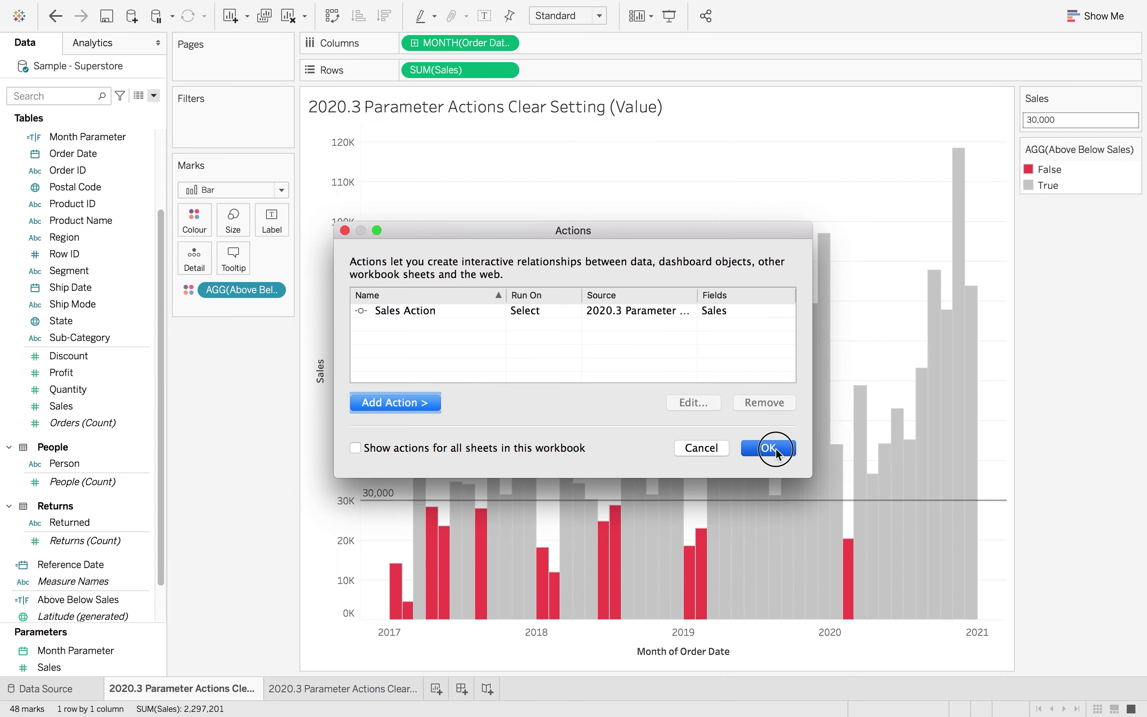
- Close the Actions list, then select and clear the March 2018 bar to test the threshold
left_click(776, 448)
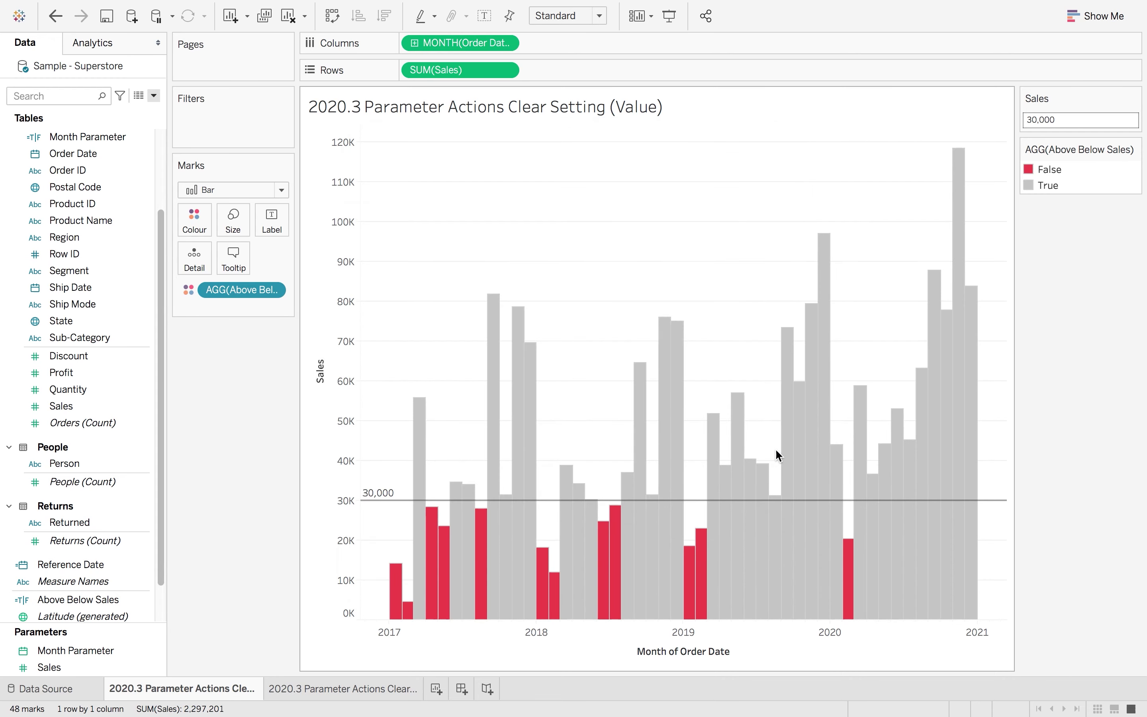
left_click(571, 481)
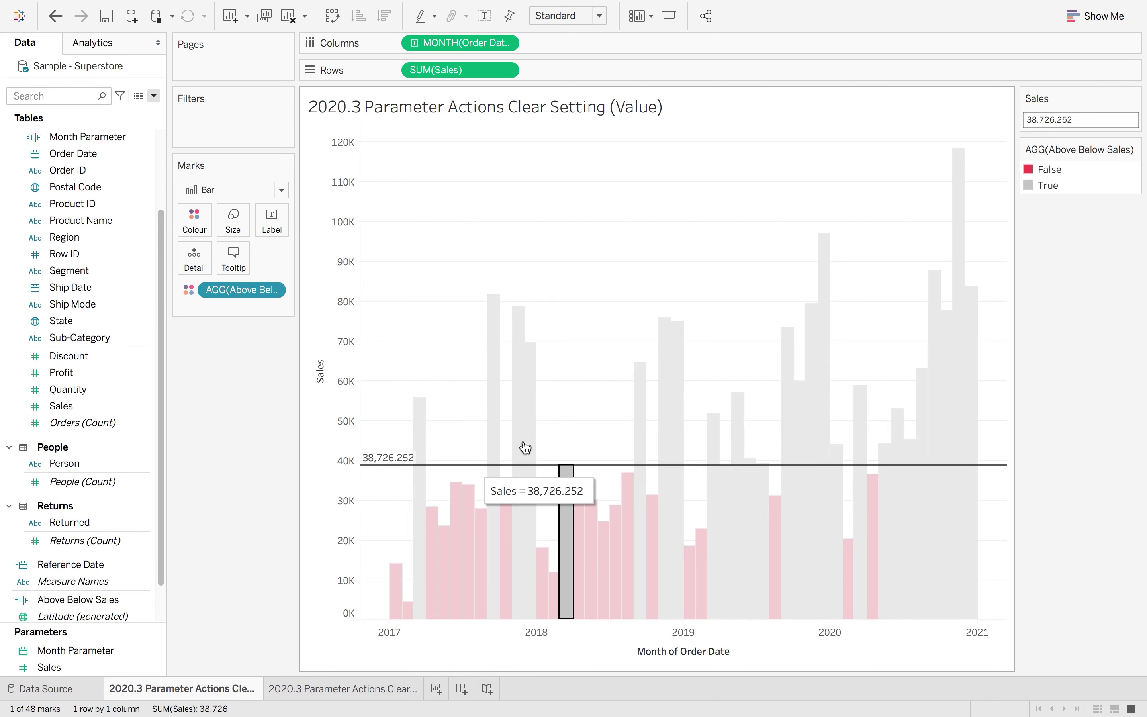
left_click(611, 323)
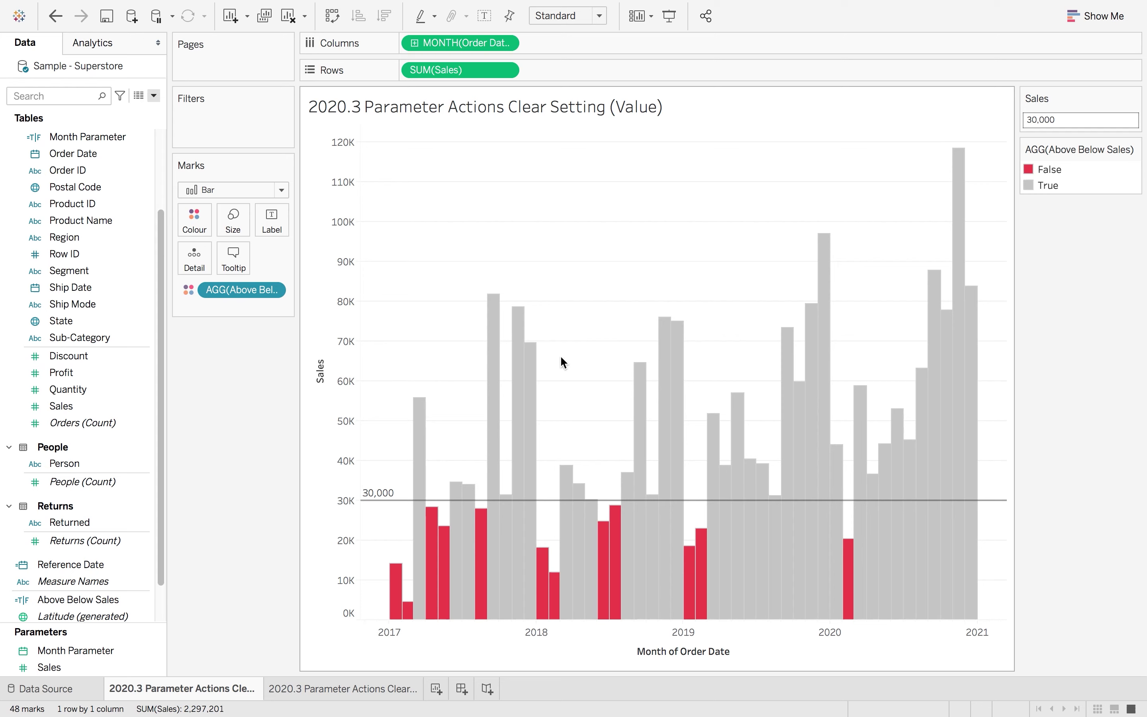
- Select and deselect June 2017, setting Sales to 34,595.1276 and then restoring 30,000
mouse_move(457, 552)
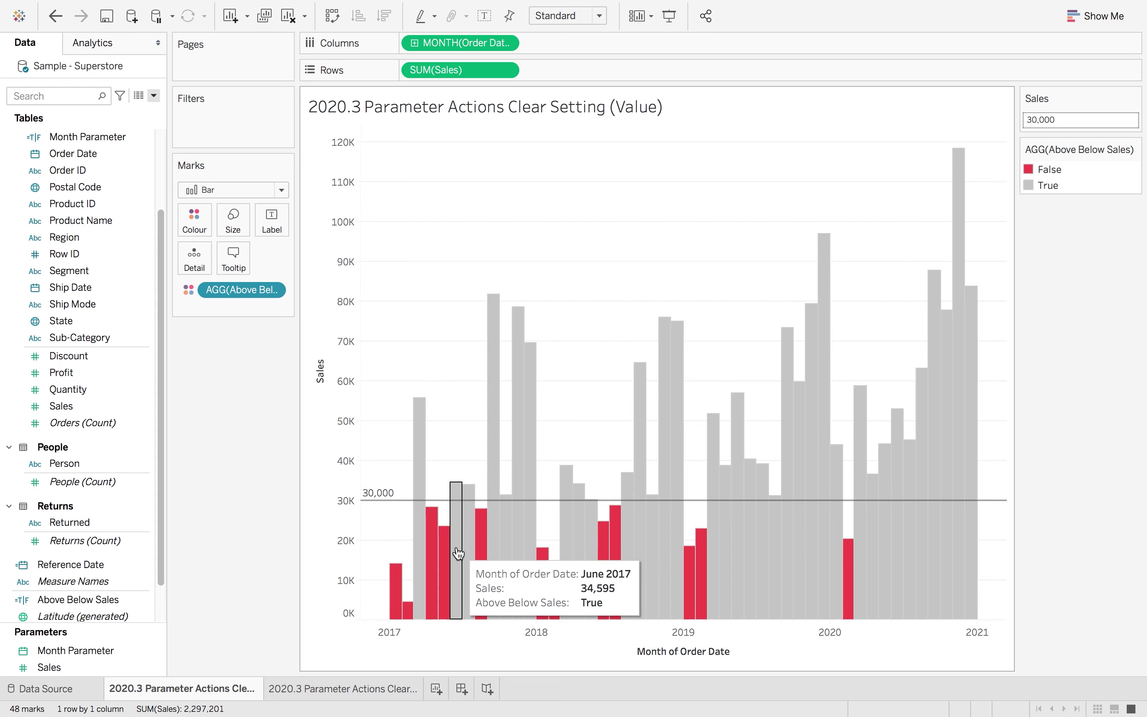
left_click(457, 553)
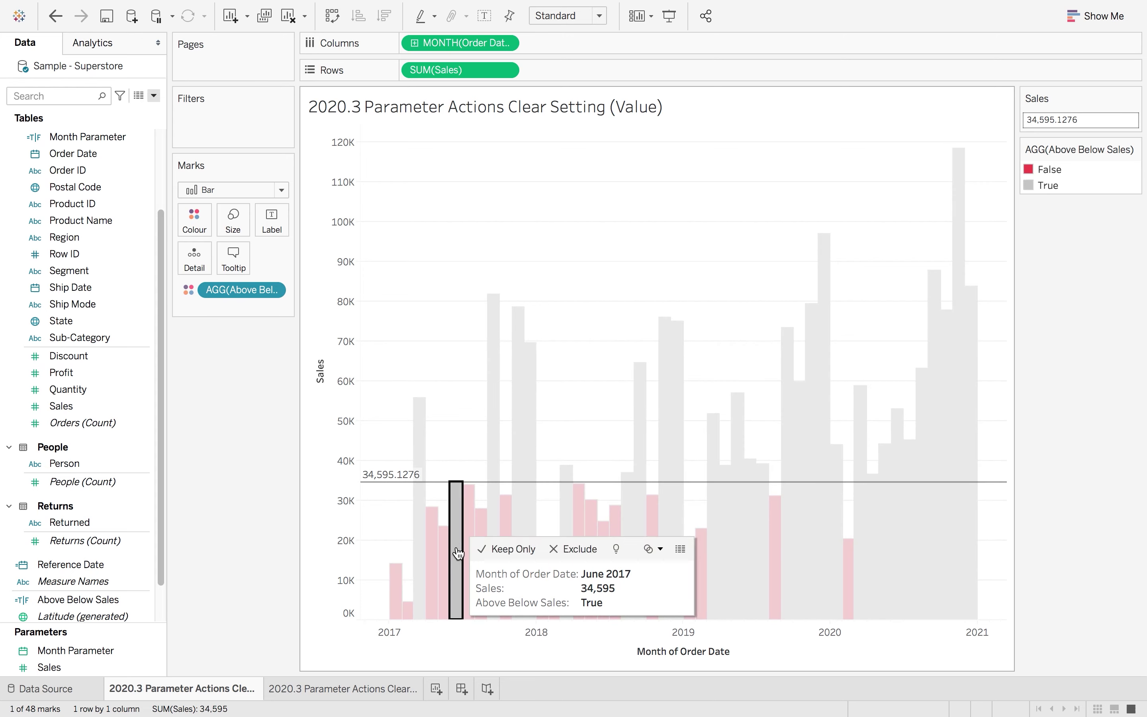
left_click(458, 553)
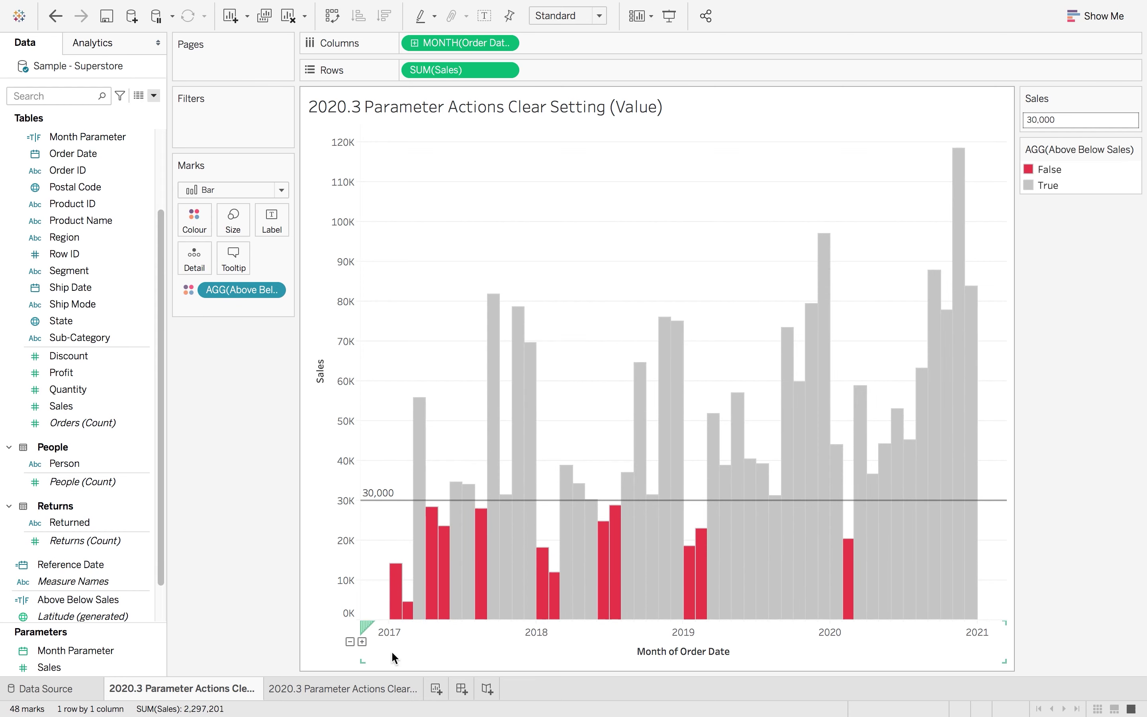
- On the Date line chart sheet, add a new Change Parameter action
left_click(382, 687)
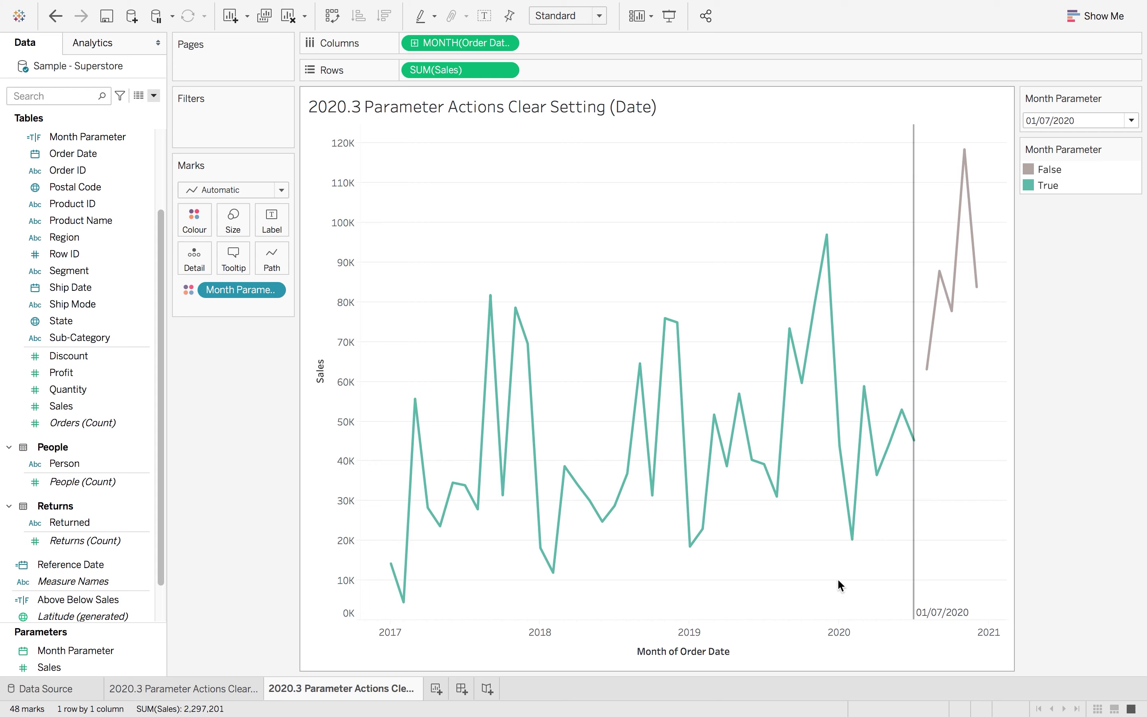
mouse_move(300, 6)
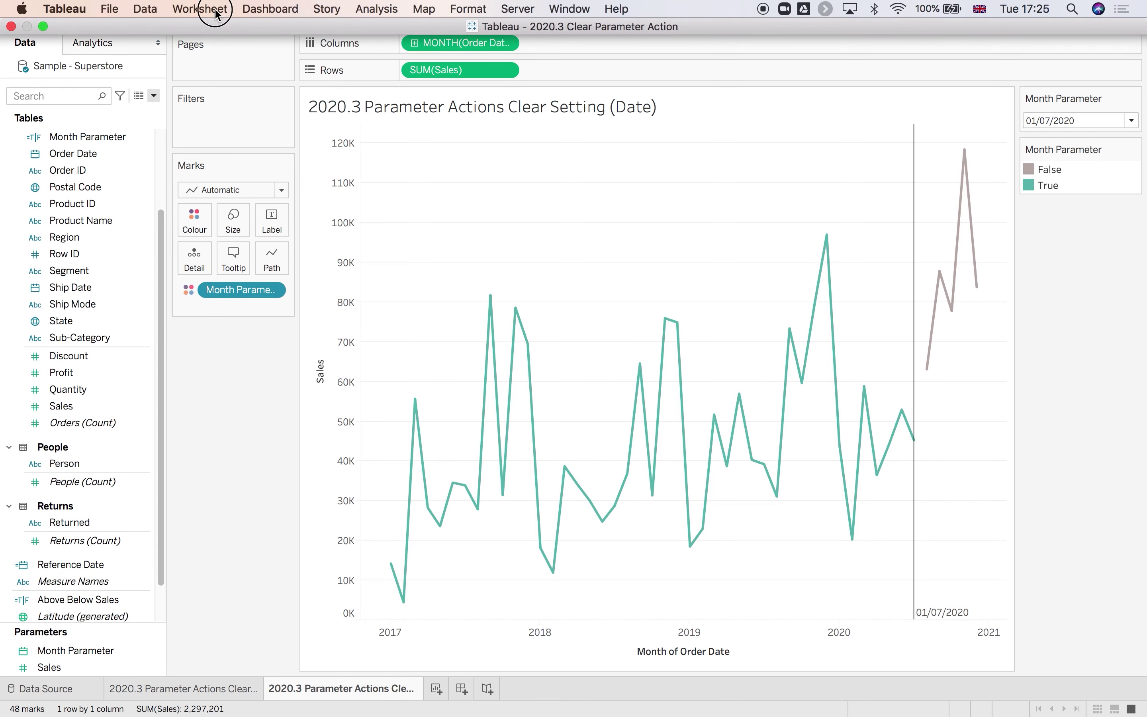
left_click(200, 9)
left_click(208, 112)
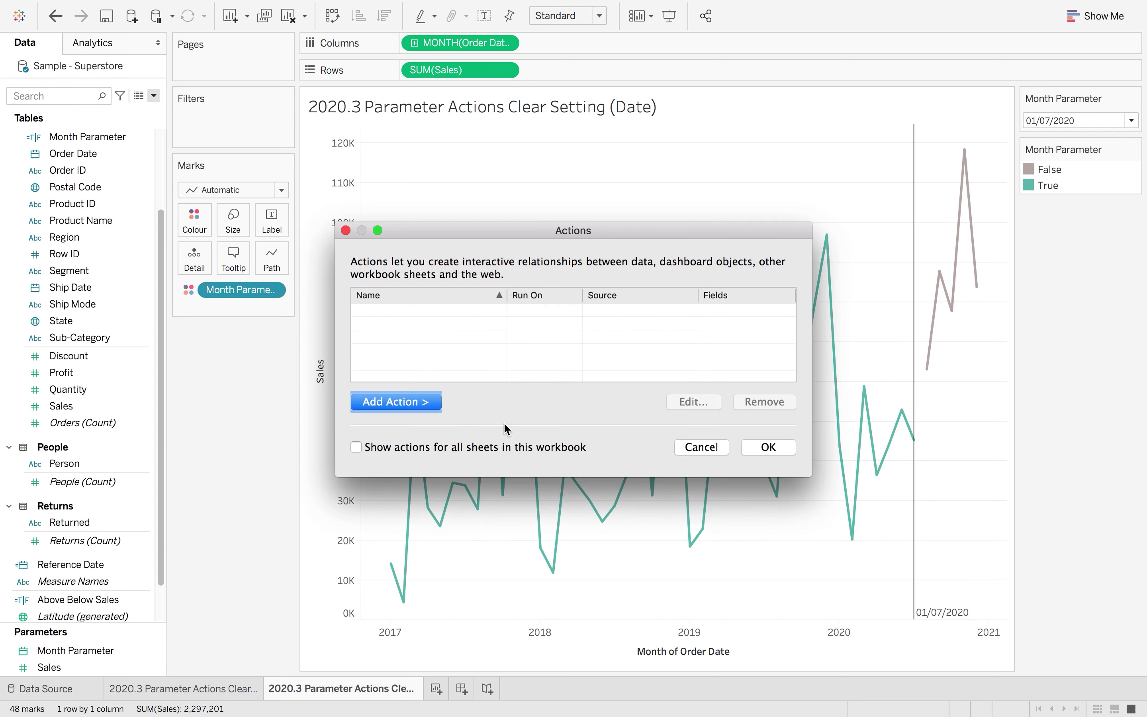
left_click(427, 402)
left_click(508, 469)
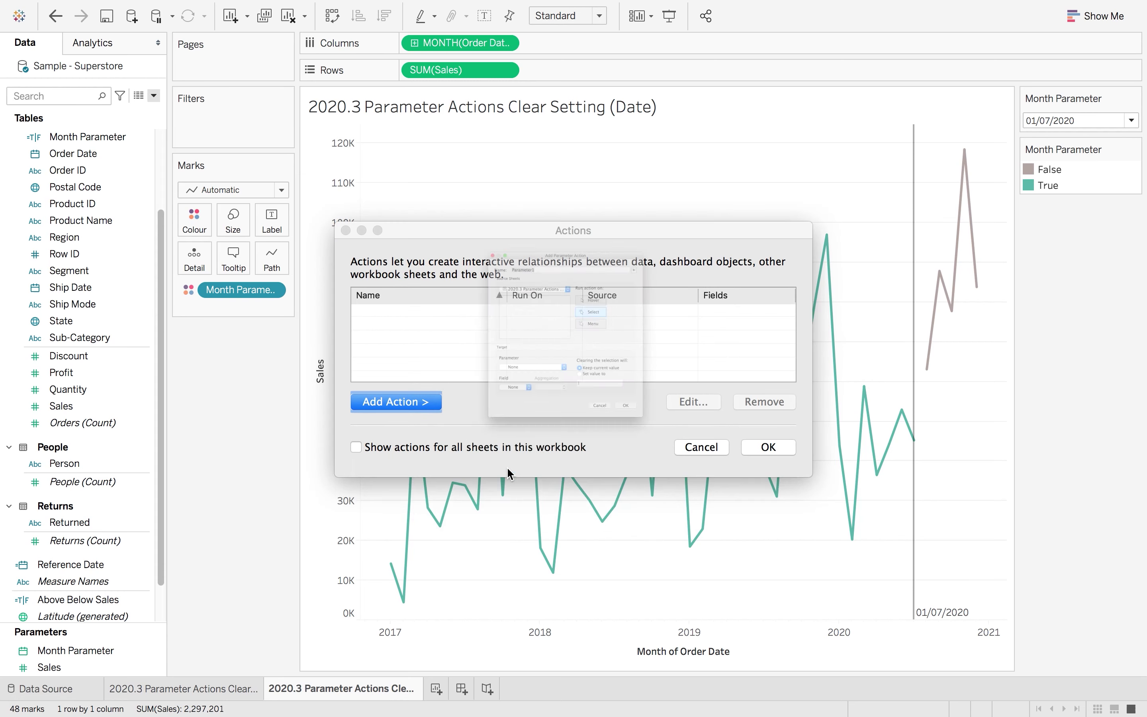
- Target Month Parameter from MONTH(Order Date) and name the action 'Date Parameter'
left_click(484, 436)
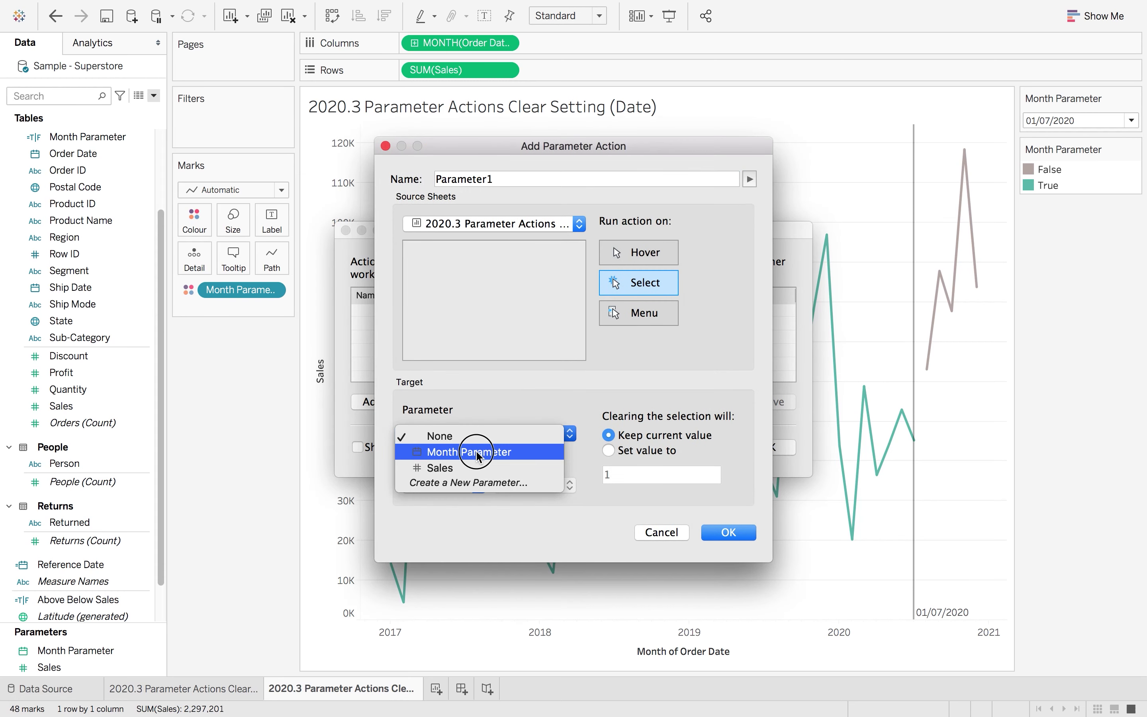
left_click(479, 451)
left_click(462, 488)
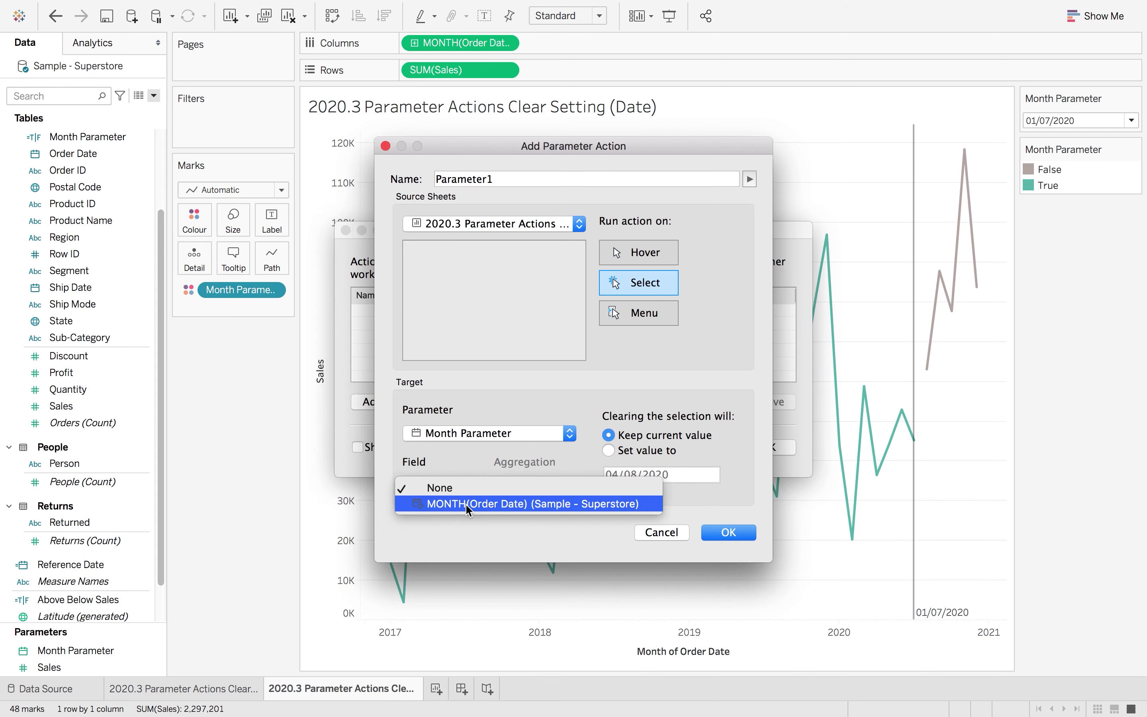
left_click(466, 504)
left_click_drag(505, 179, 406, 175)
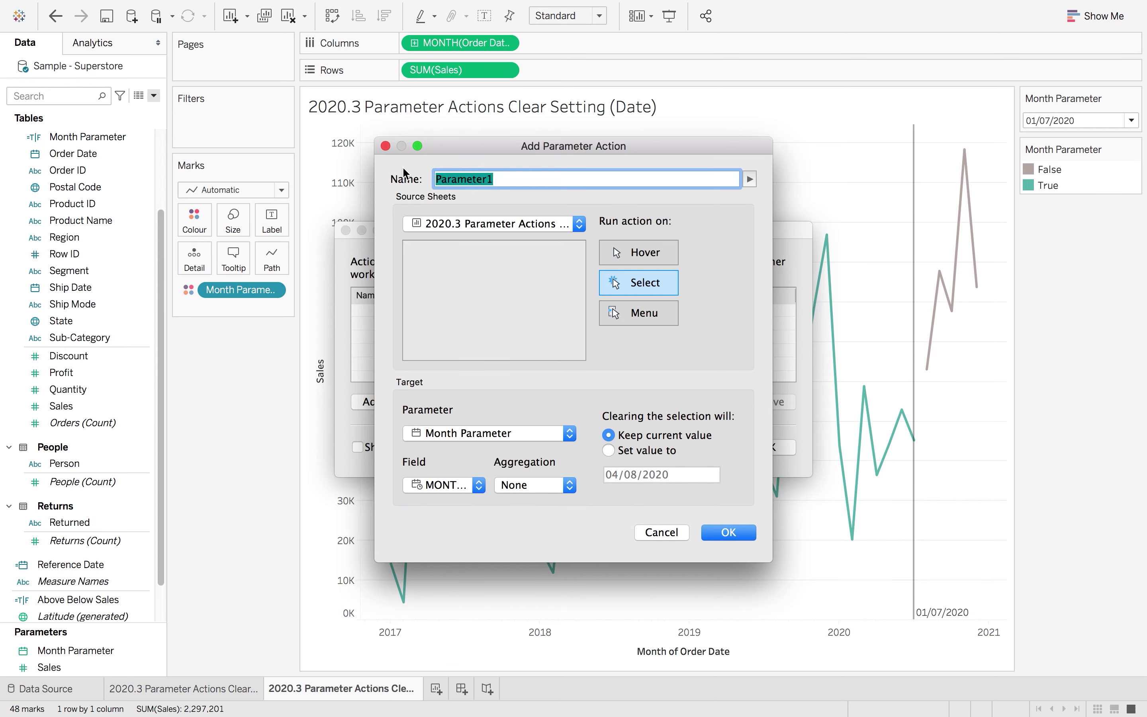
type("Date Parameter")
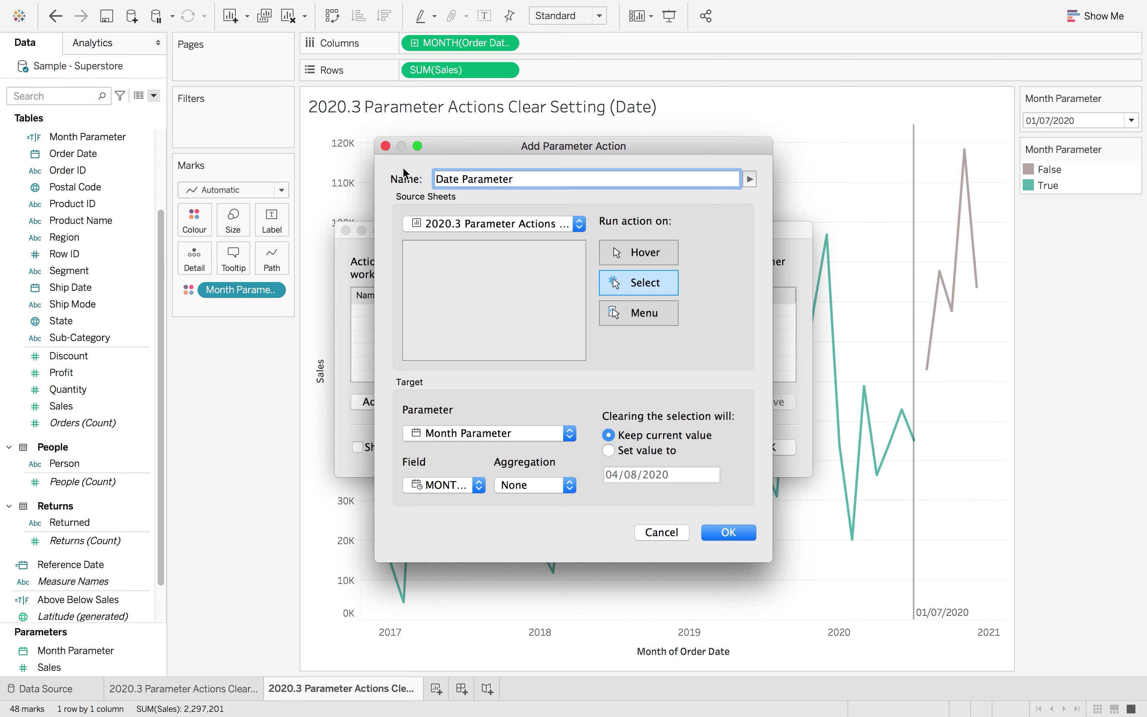
- Reset Month Parameter to 01/01/2020 when the selection clears, and save the action
left_click(609, 450)
left_click(618, 473)
type("01/")
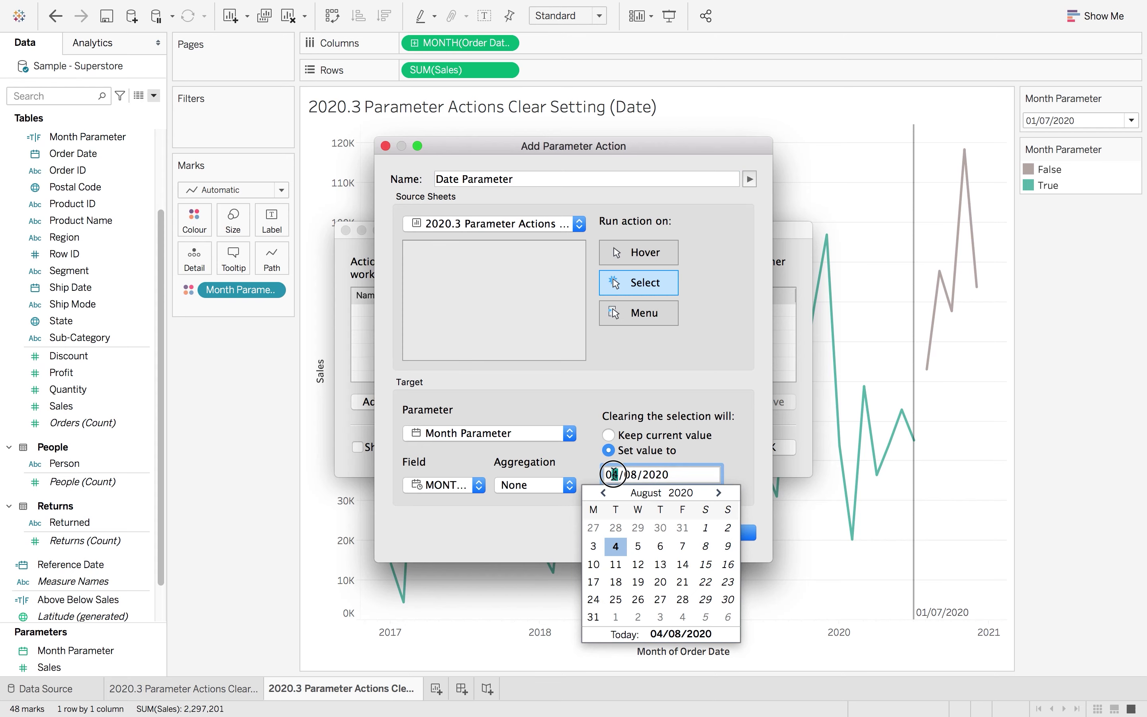
type("01")
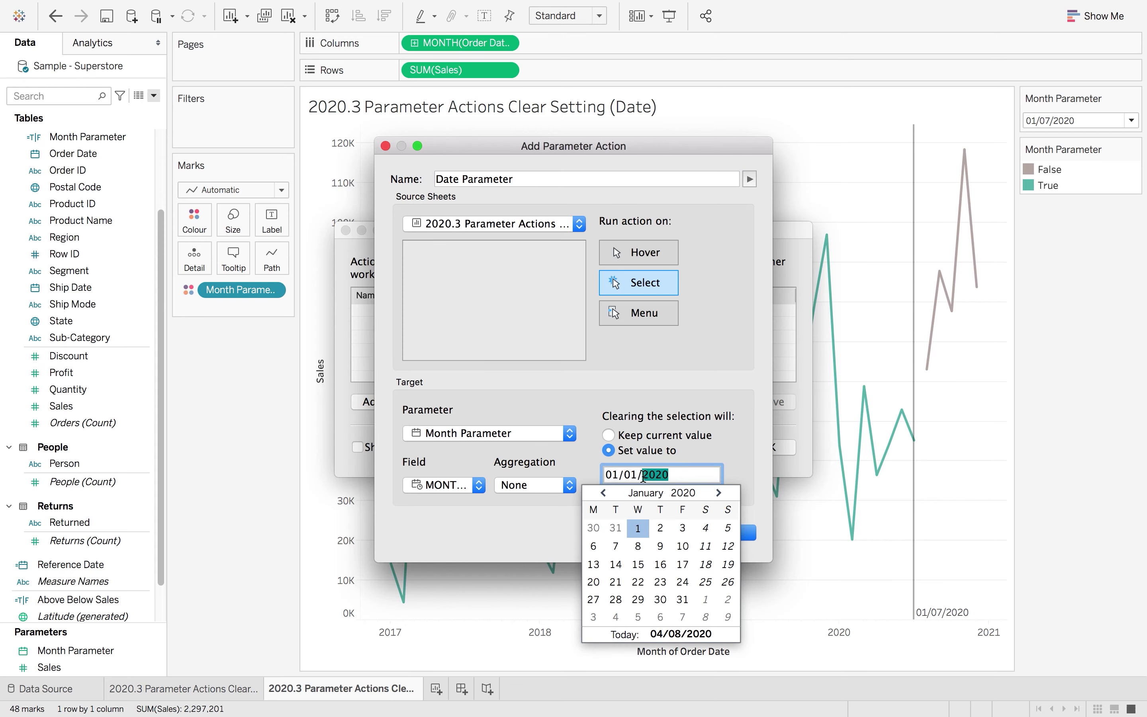
left_click(733, 460)
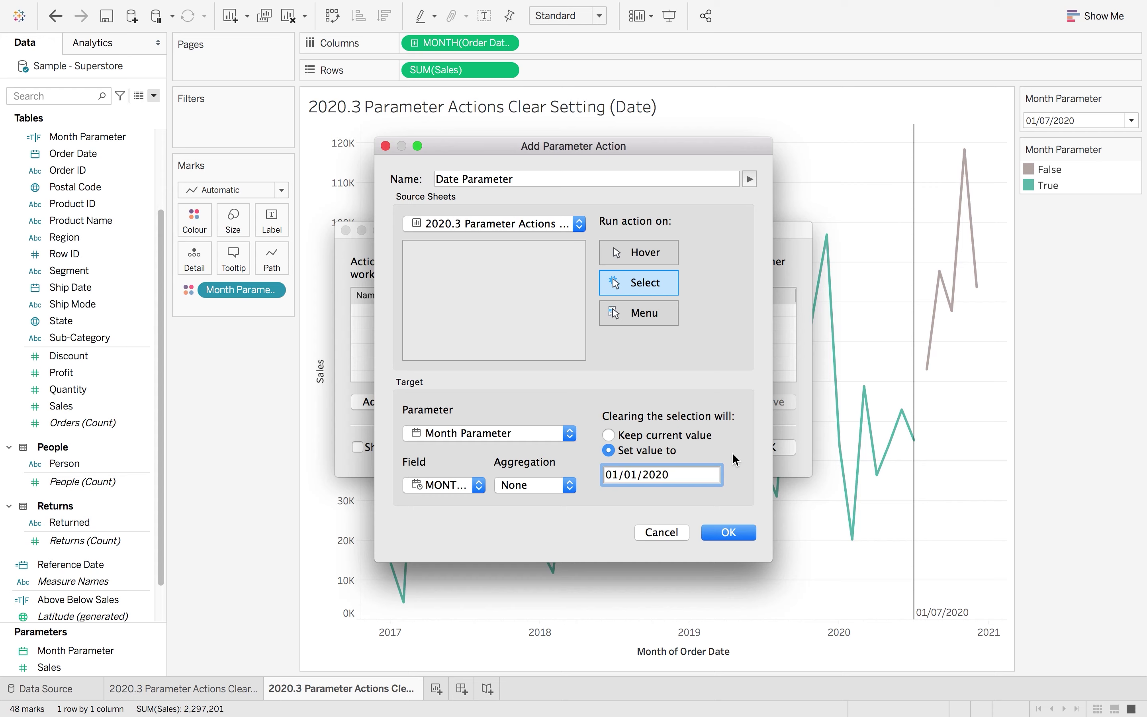
left_click(736, 533)
- Close the Actions list, then select and clear the December 2018 point
left_click(767, 446)
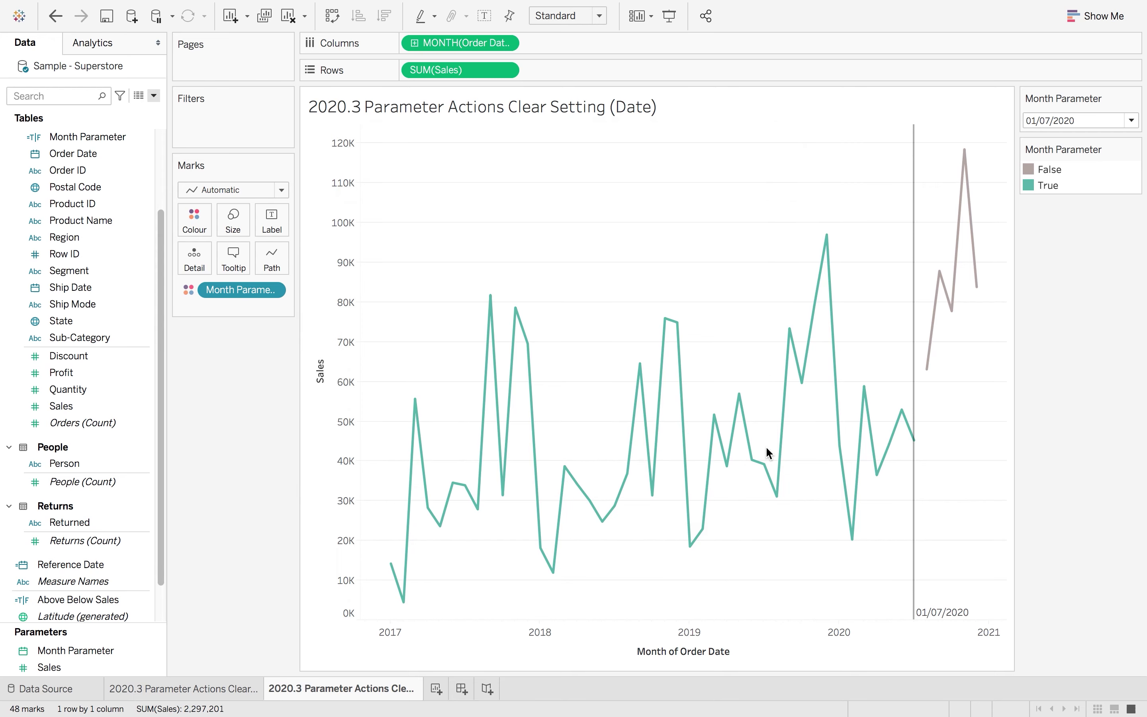
mouse_move(683, 332)
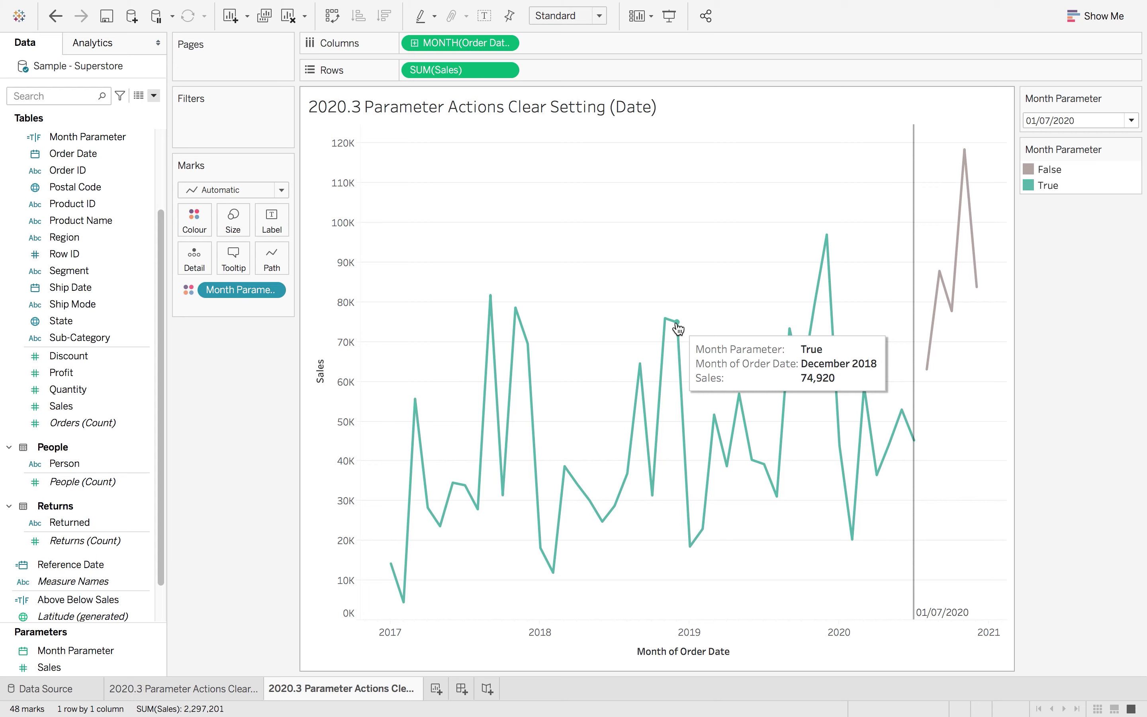
left_click(678, 324)
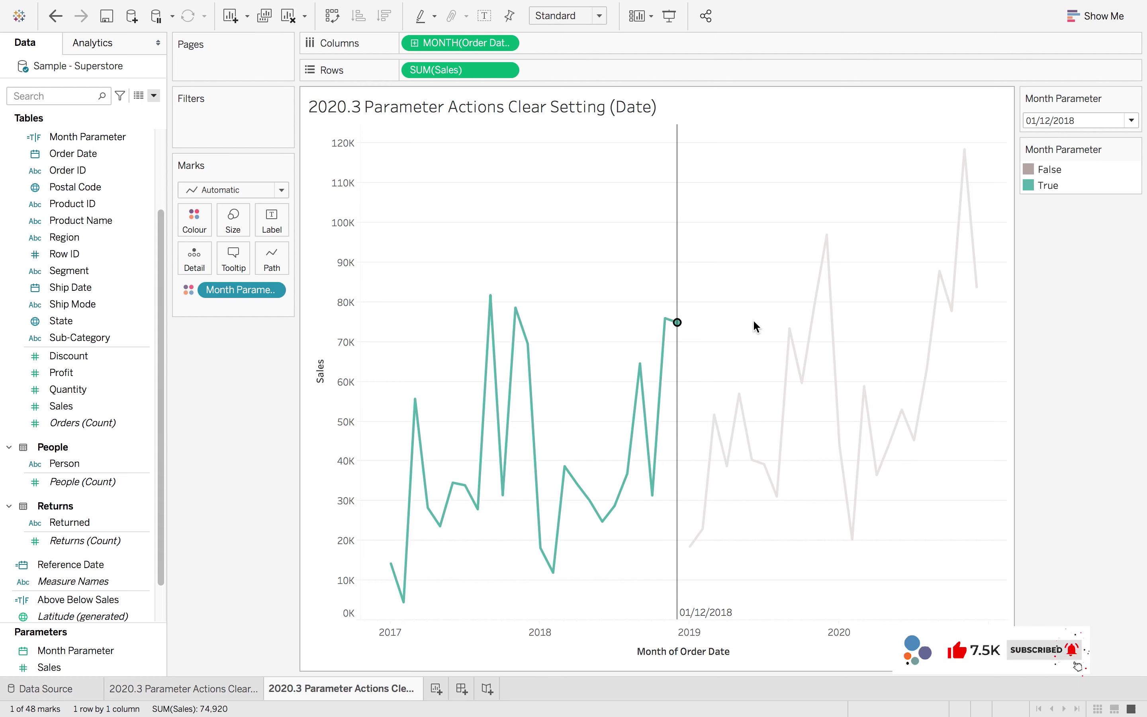
left_click(748, 237)
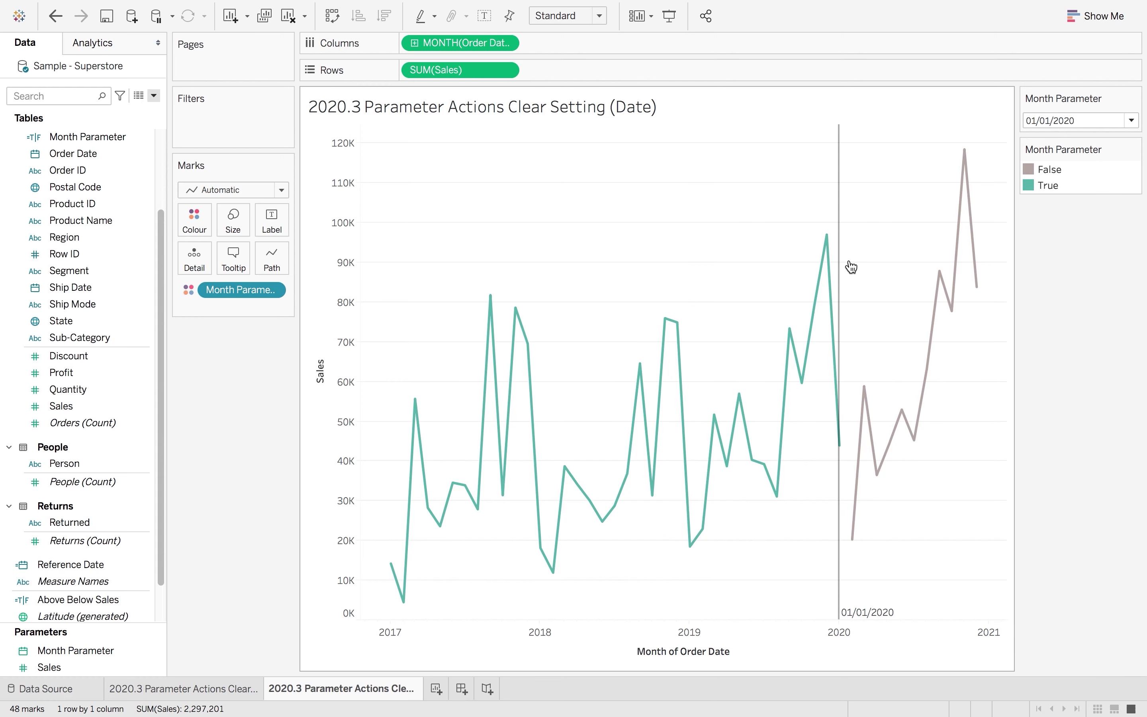
- Select and clear January 2019, confirming Month Parameter returns to 01/01/2020
mouse_move(887, 618)
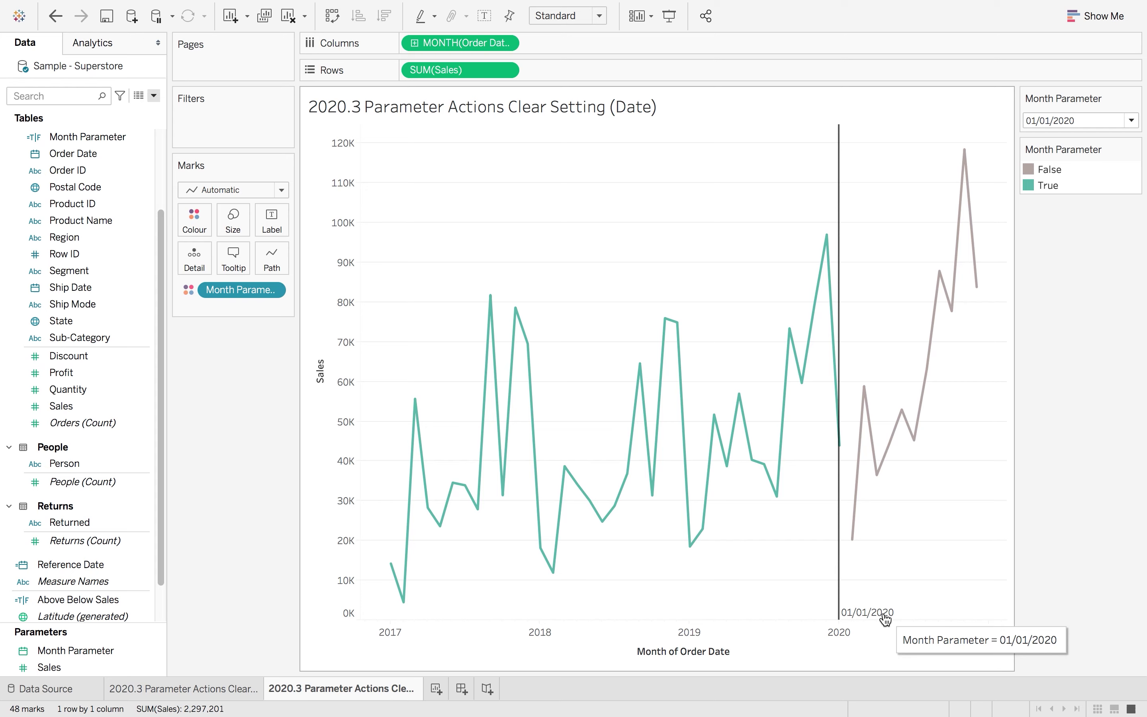
left_click(691, 547)
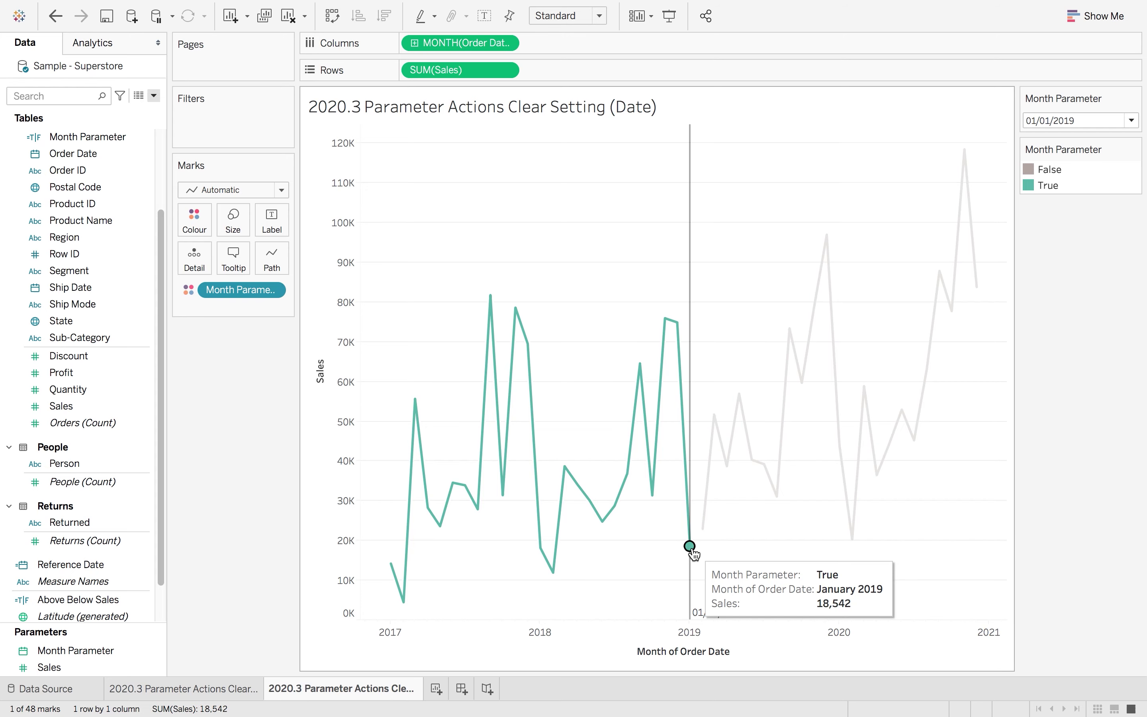
left_click(622, 598)
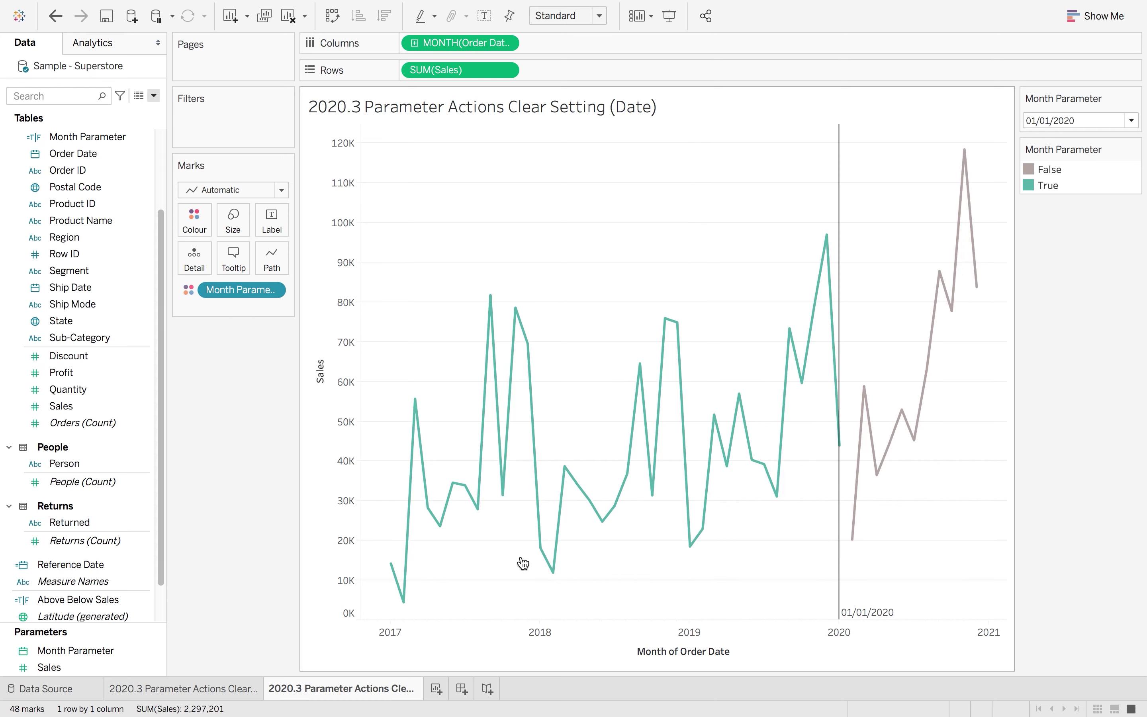
- Edit the Date Parameter action to 'Keep current value' on clearing, and save it
mouse_move(246, 7)
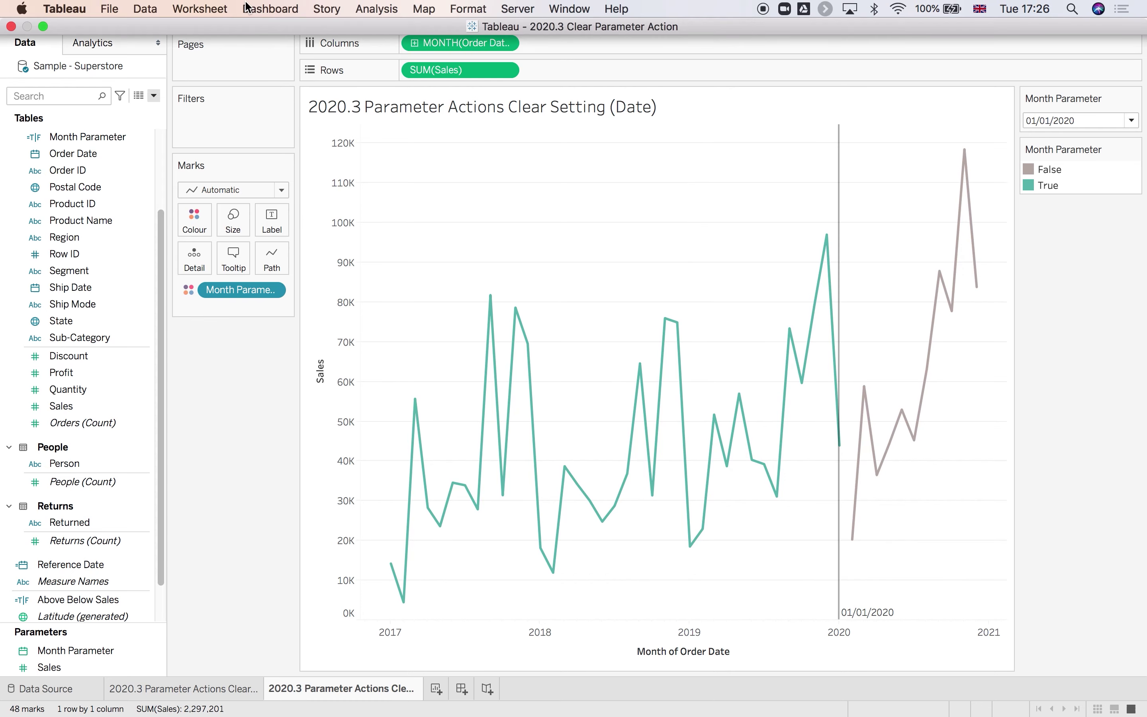
left_click(215, 12)
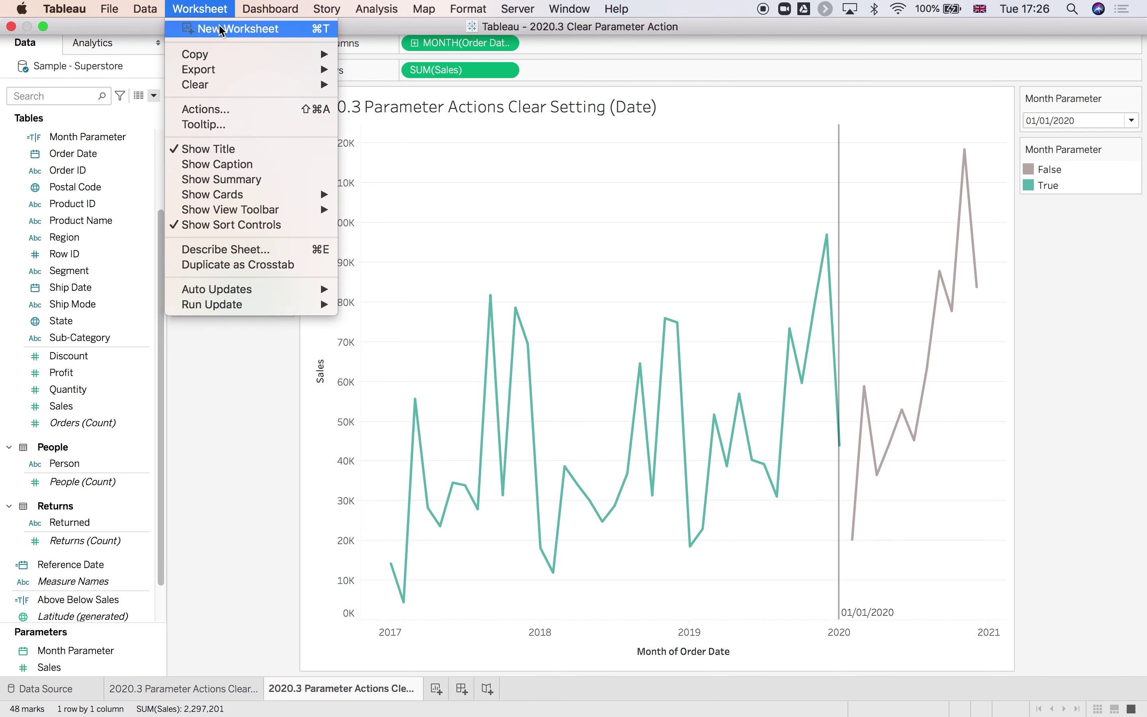
left_click(230, 110)
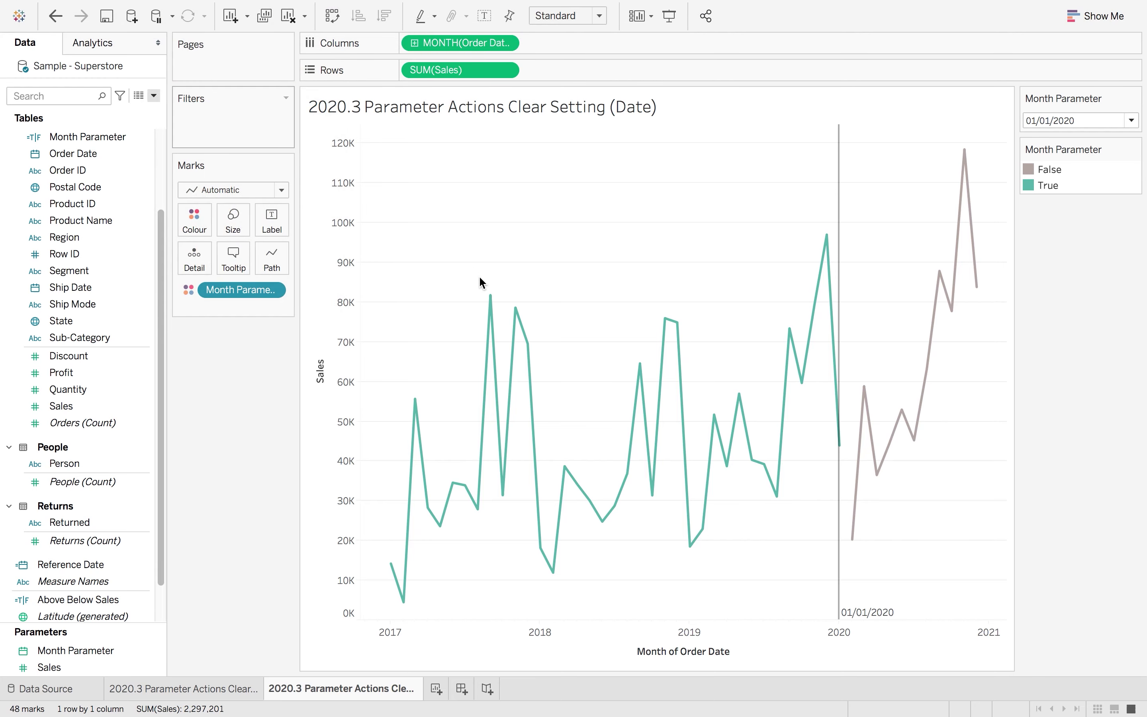
left_click(696, 400)
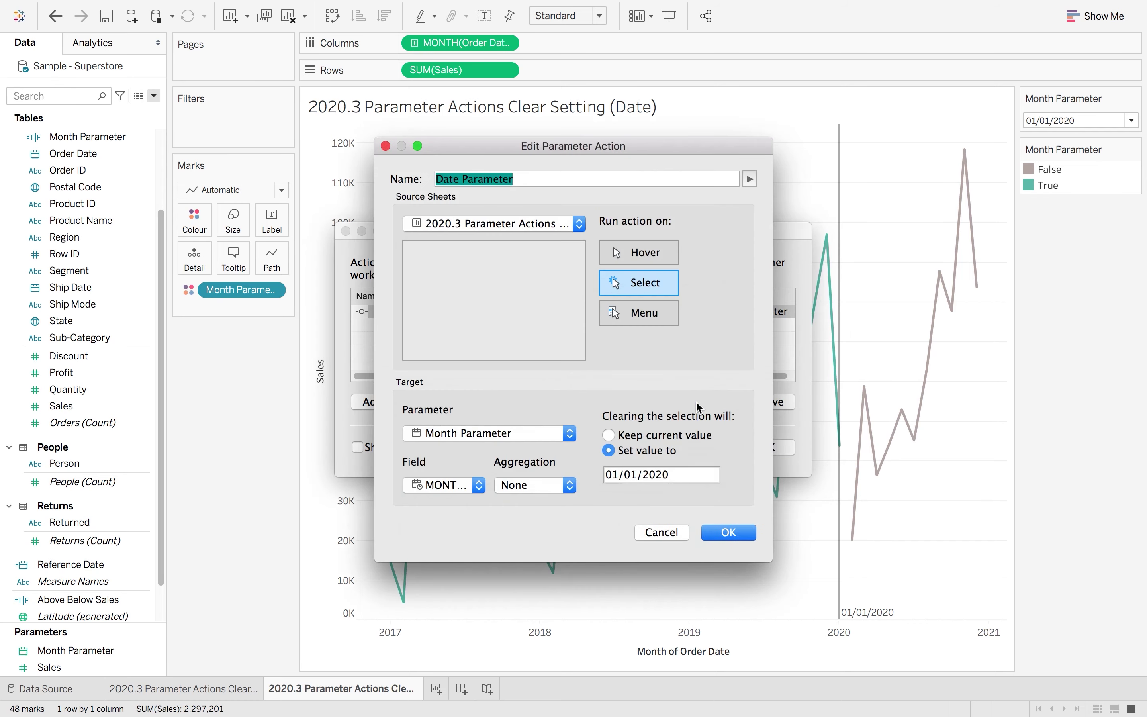
left_click(619, 436)
left_click(735, 532)
- Close the Actions list, then select and clear the November 2018 point
left_click(765, 450)
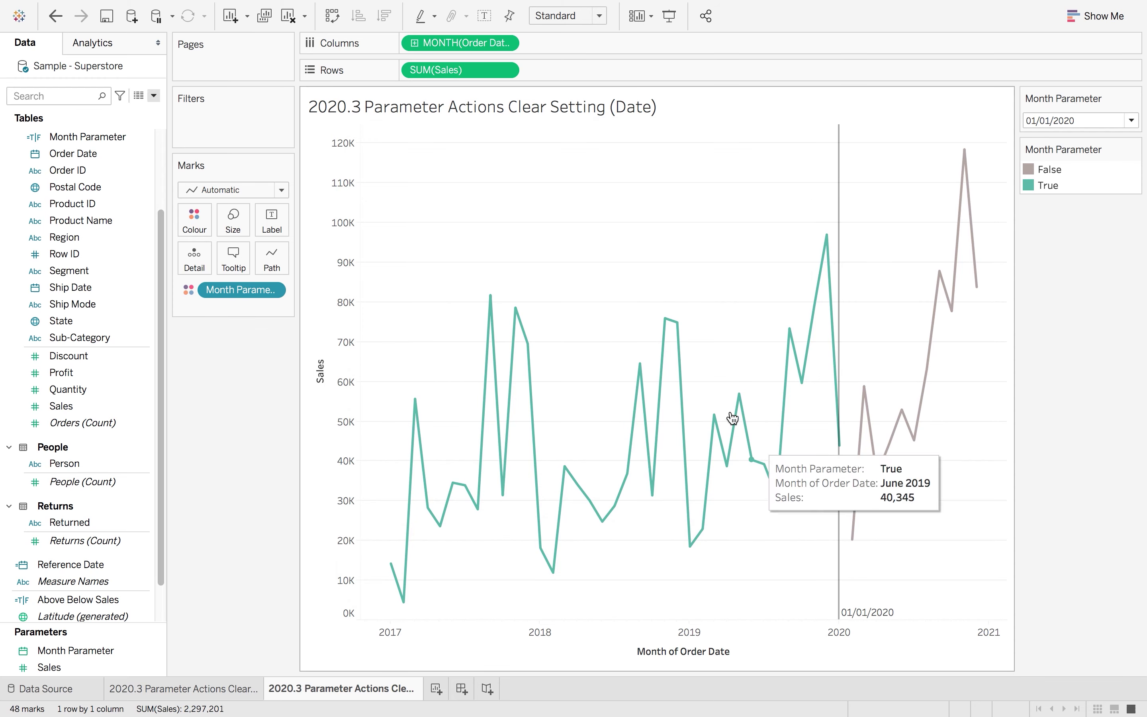
left_click(665, 319)
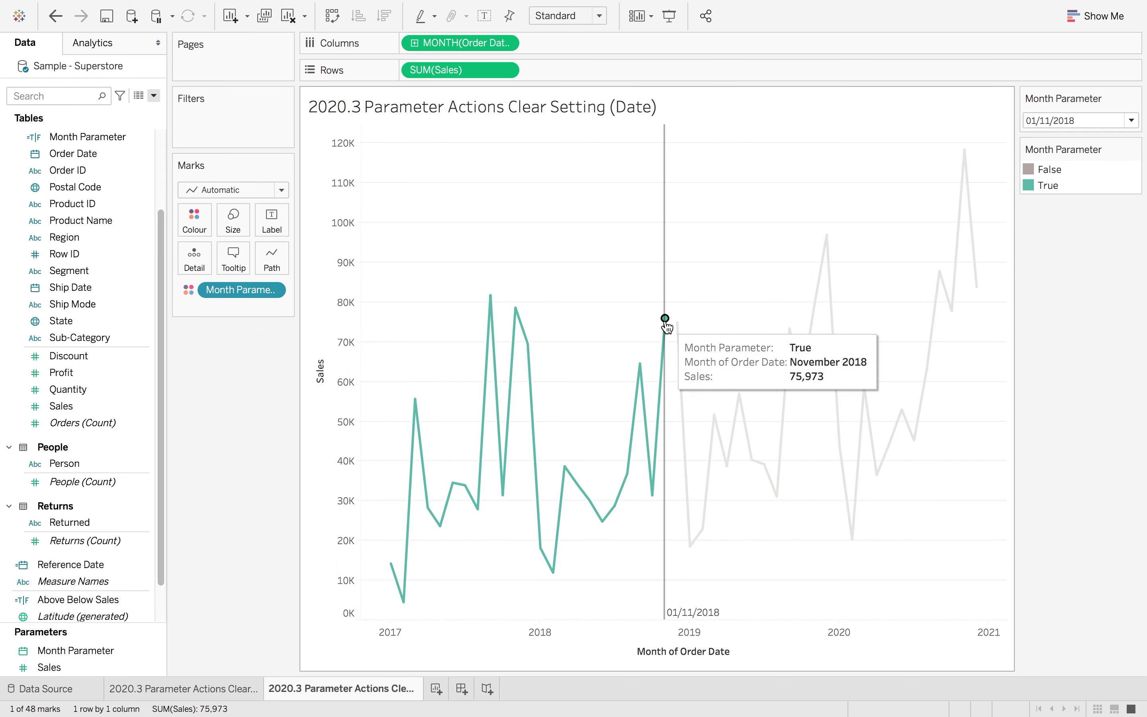
left_click(750, 232)
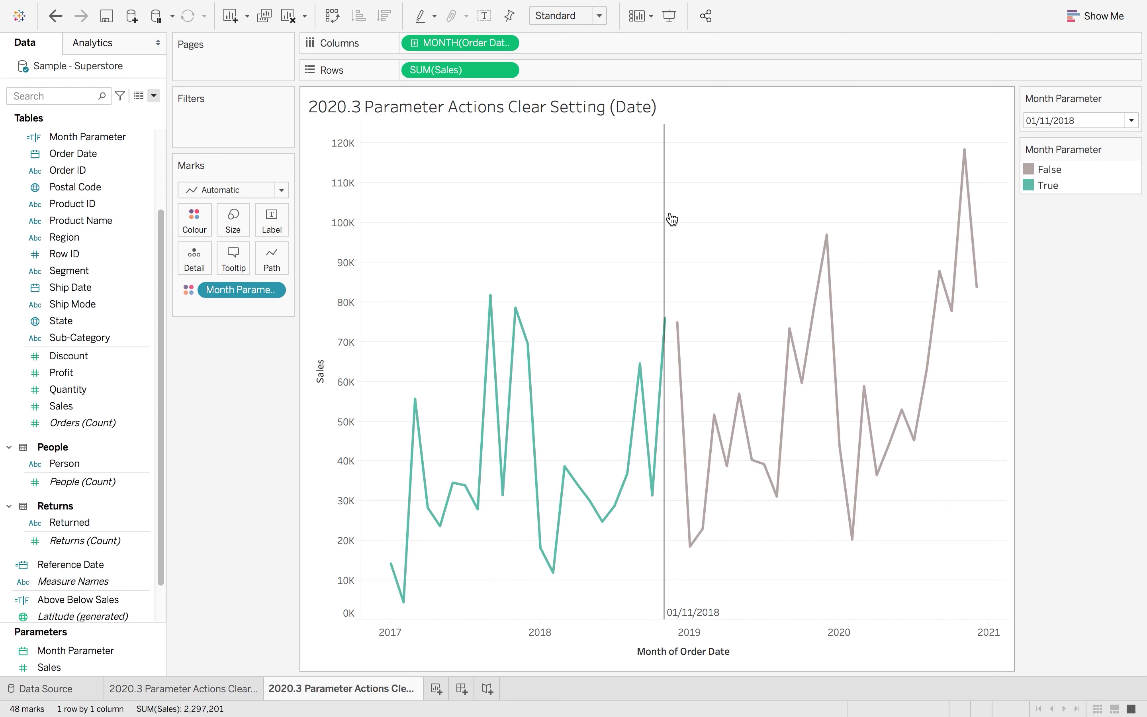
- Select and clear December 2019, leaving Month Parameter at 01/12/2019
mouse_move(668, 217)
mouse_move(828, 238)
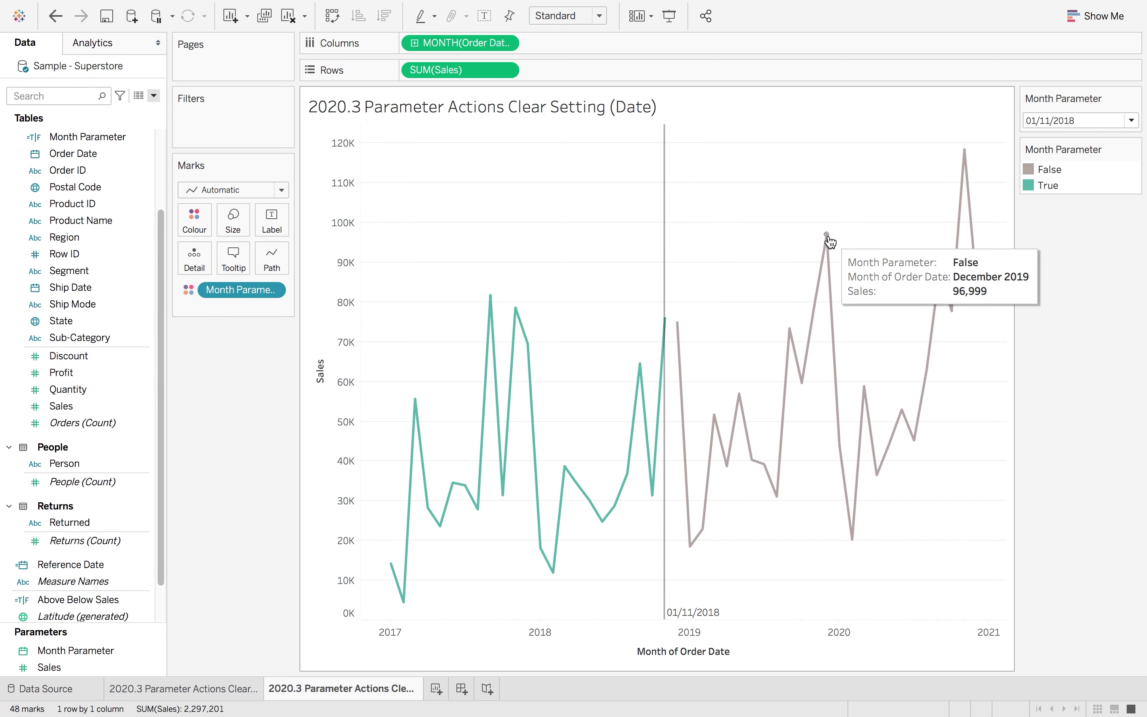
left_click(828, 237)
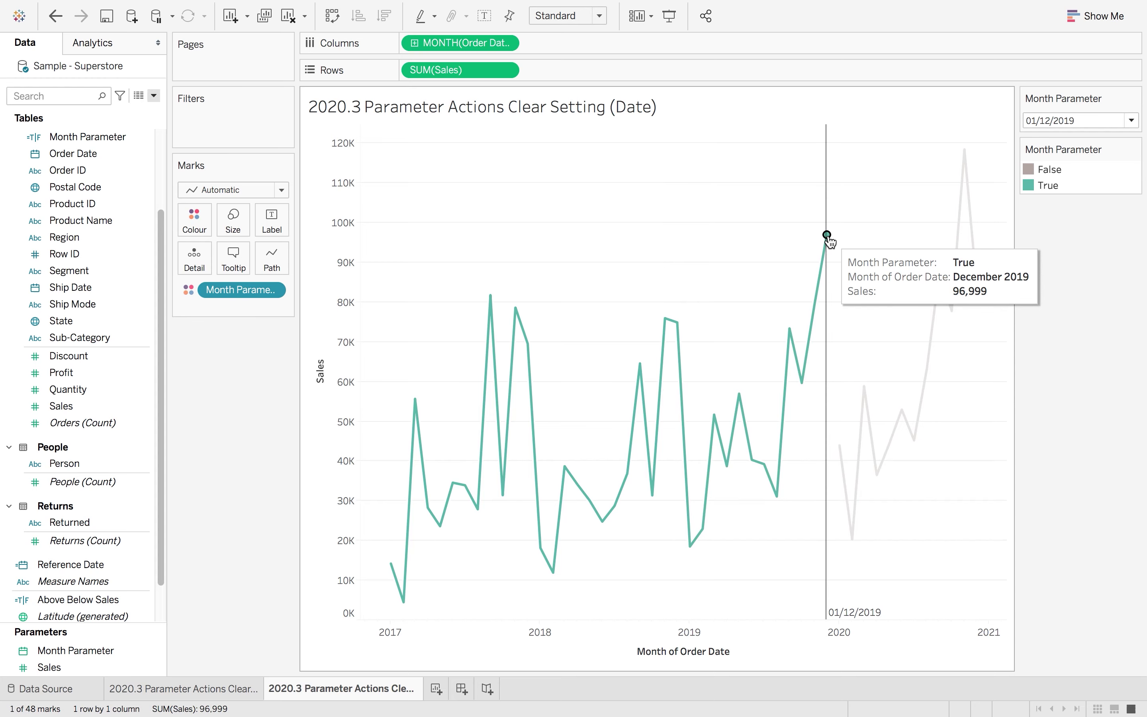
left_click(875, 212)
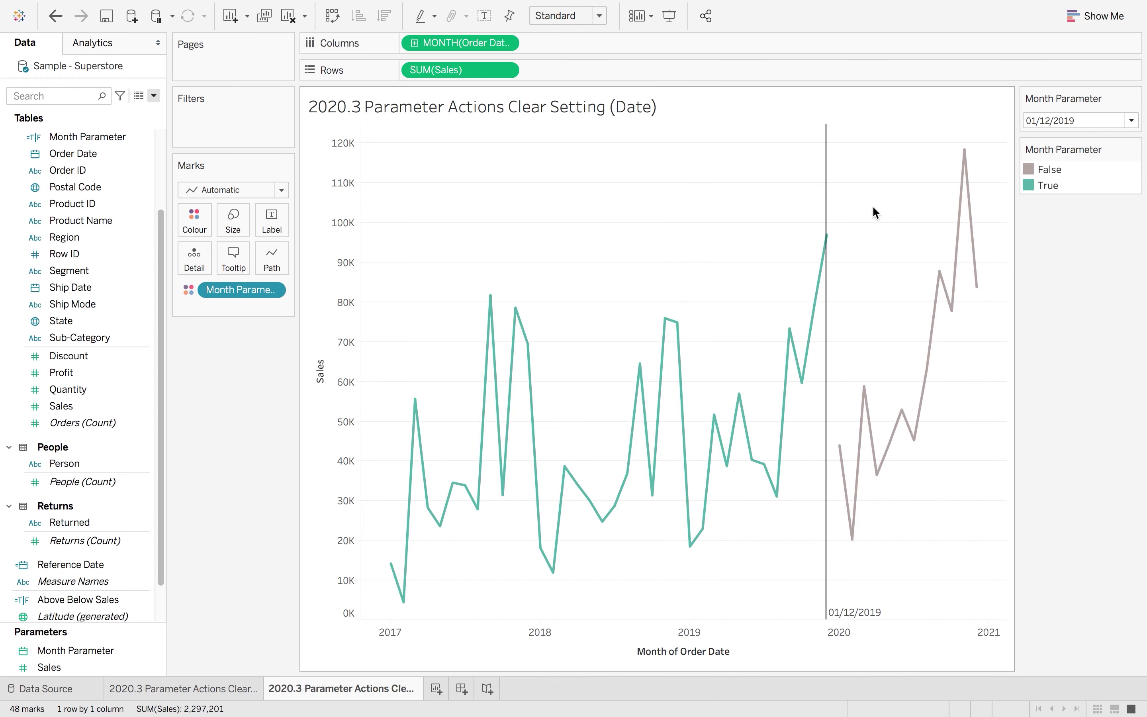